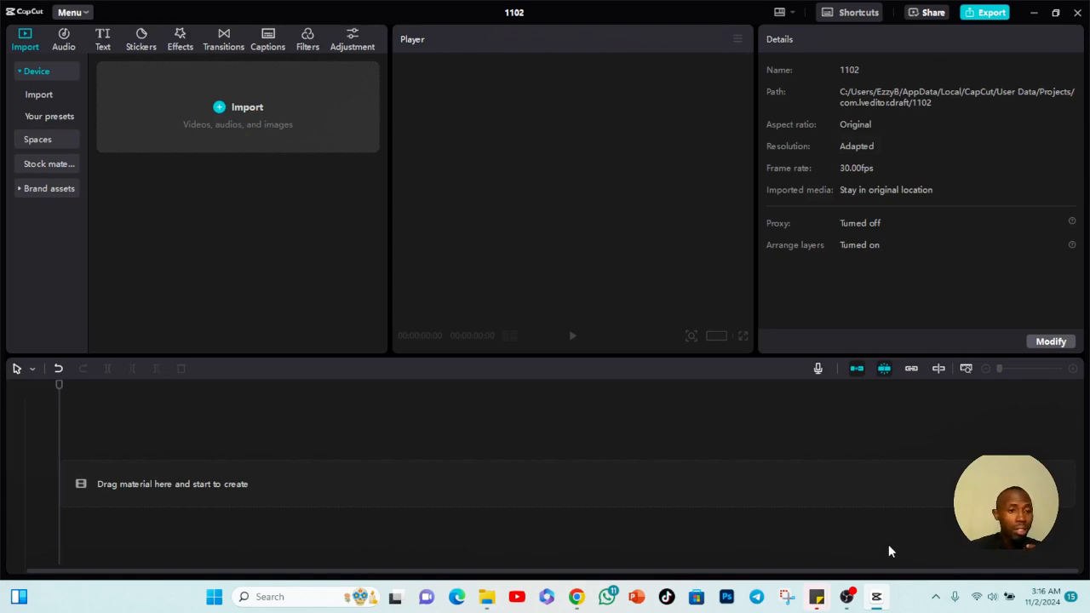
Import the Leonardo Phoenix home studio image from the Downloads folder and place it at the start of the timeline
click(222, 109)
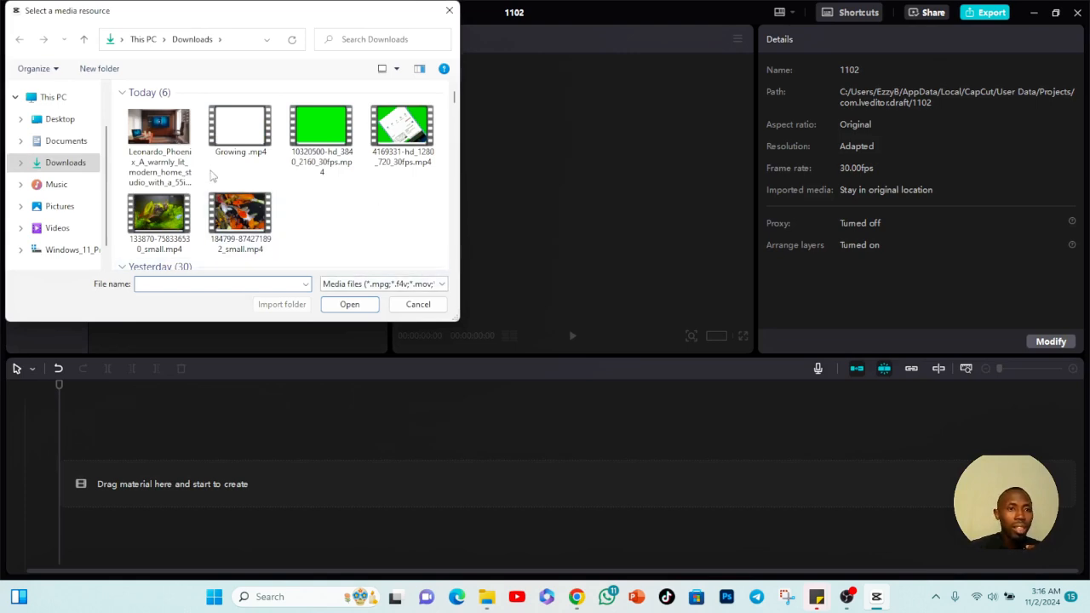
click(182, 158)
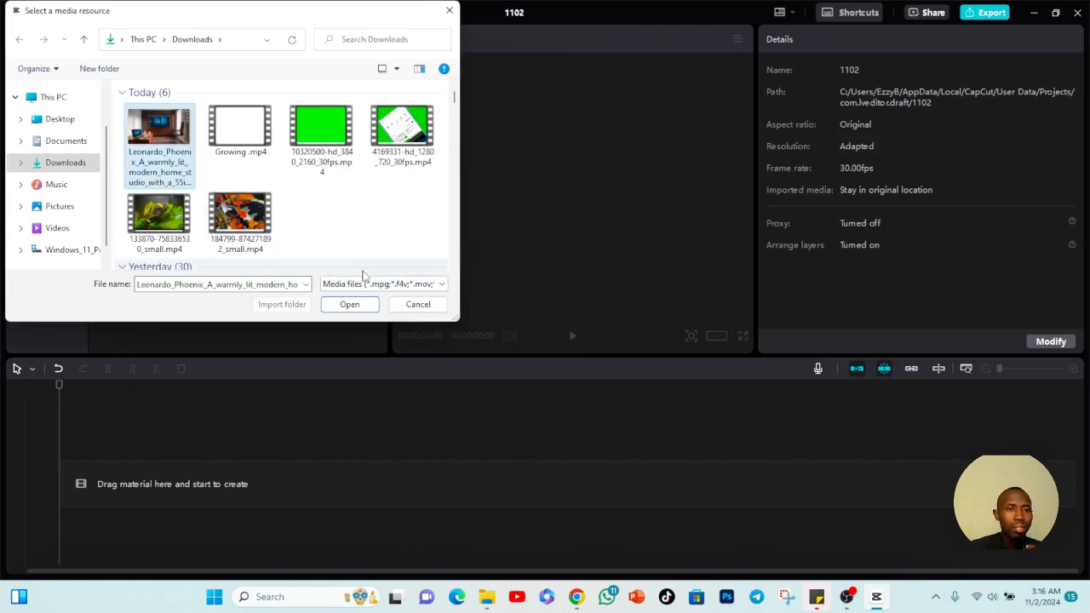
click(351, 304)
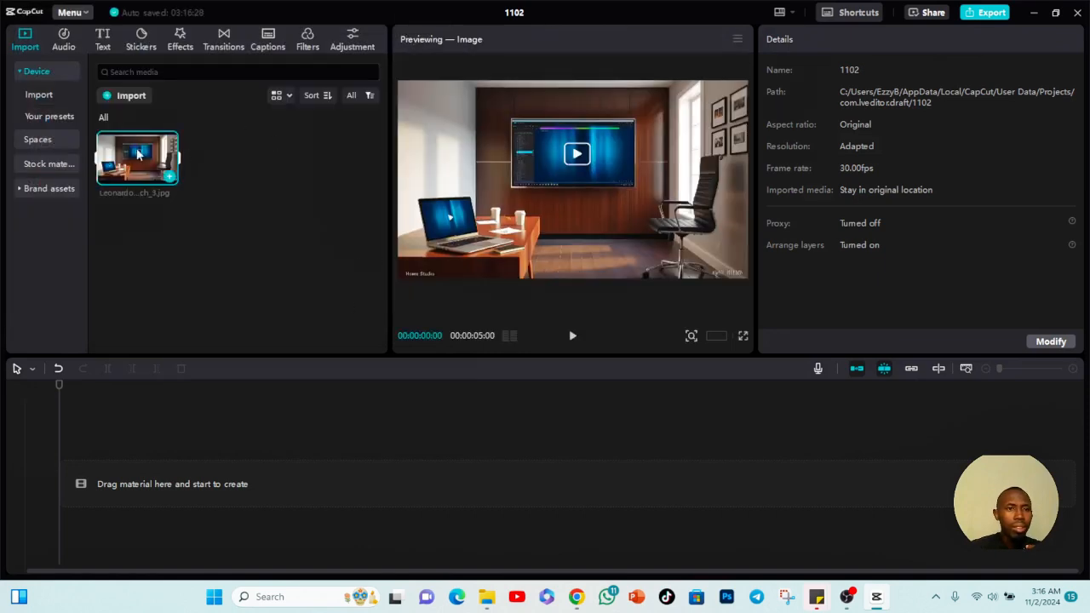
drag(130, 162, 111, 450)
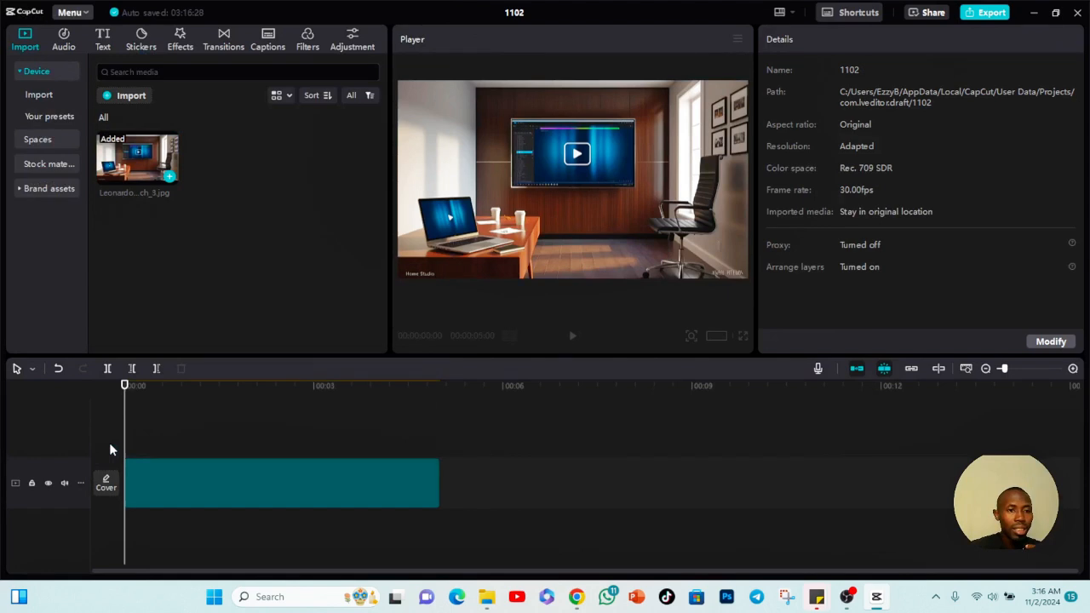
click(305, 390)
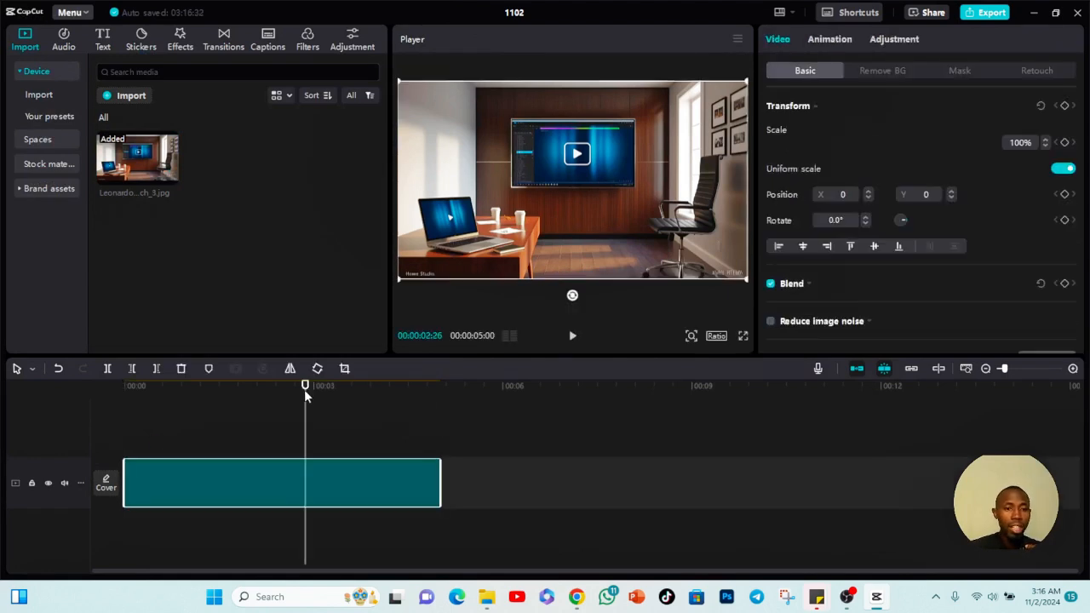
Switch to Leonardo.Ai in the browser, open its Image Creation page and reload it
mouse_move(577, 597)
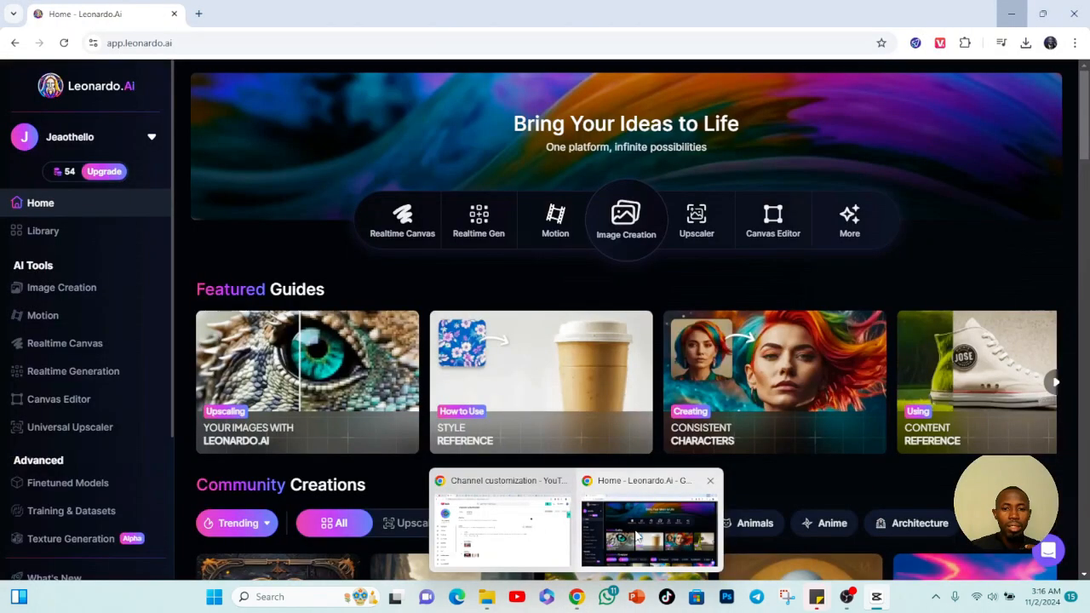
click(635, 534)
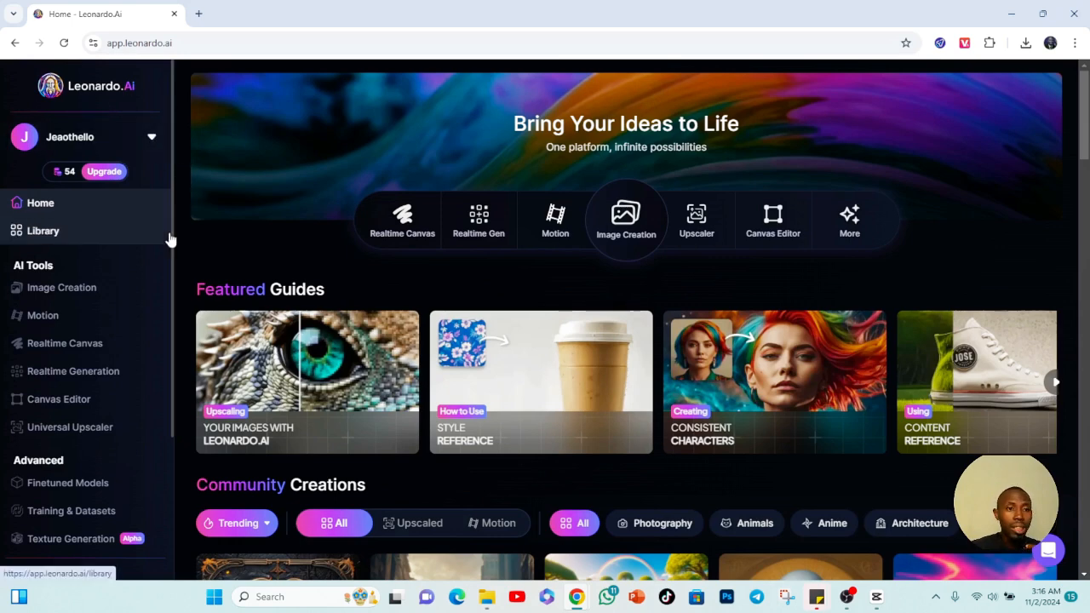
click(98, 291)
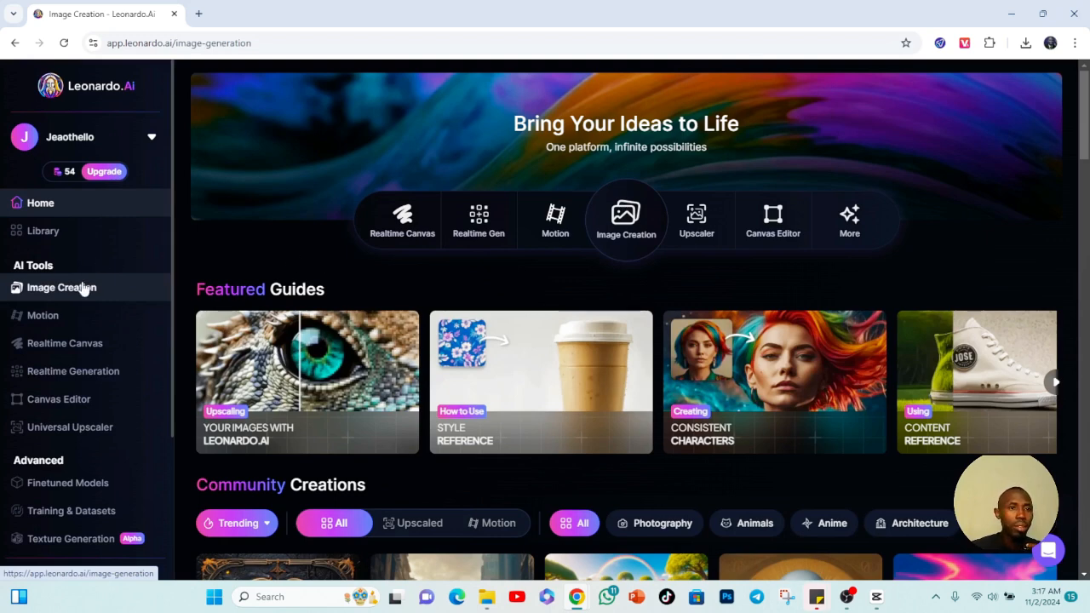
click(66, 44)
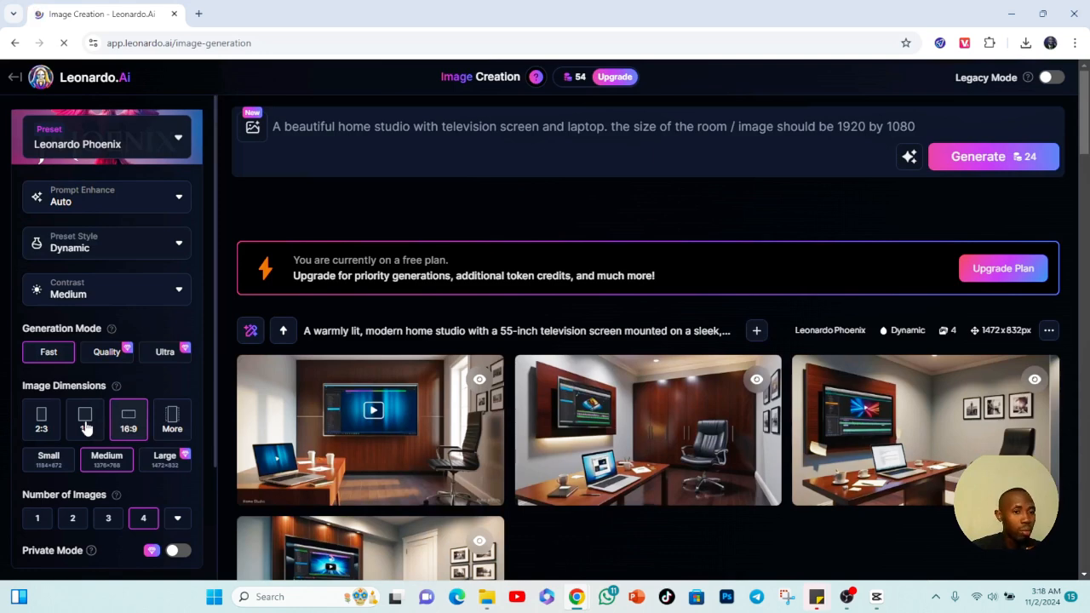
Compare the 1:1 and 16:9 image dimensions, keep 16:9, and view the generated home studio images
click(85, 425)
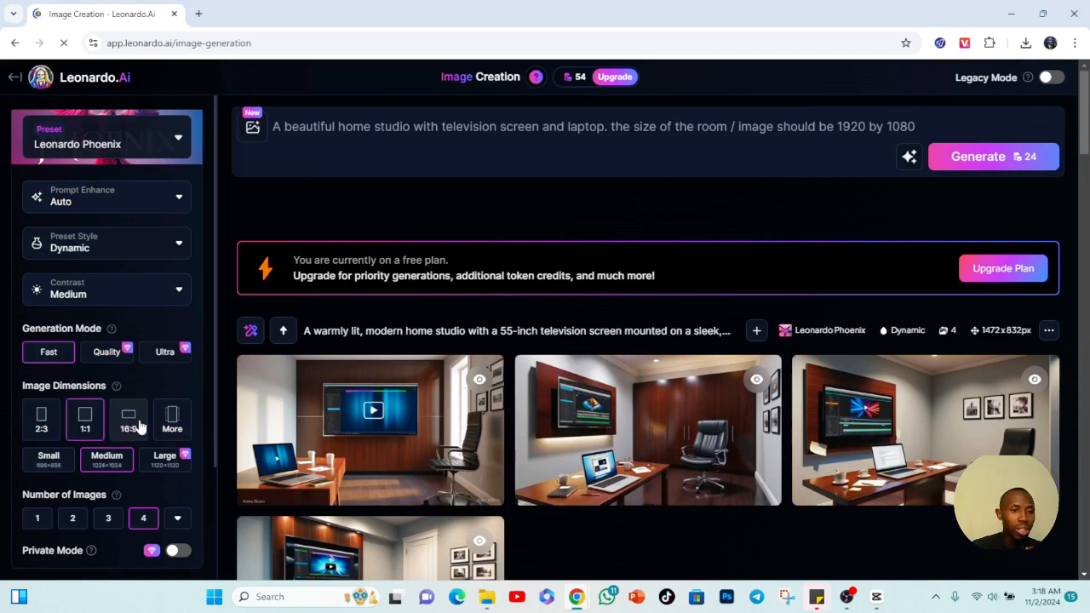
click(127, 423)
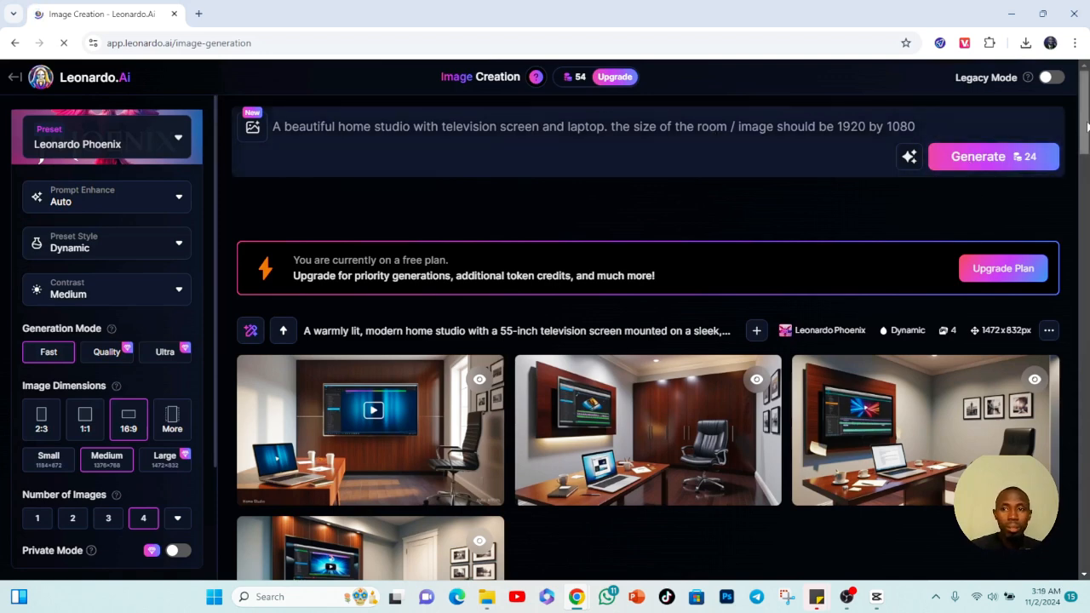
mouse_move(1087, 126)
mouse_down()
mouse_move(1087, 159)
mouse_move(1087, 139)
mouse_up()
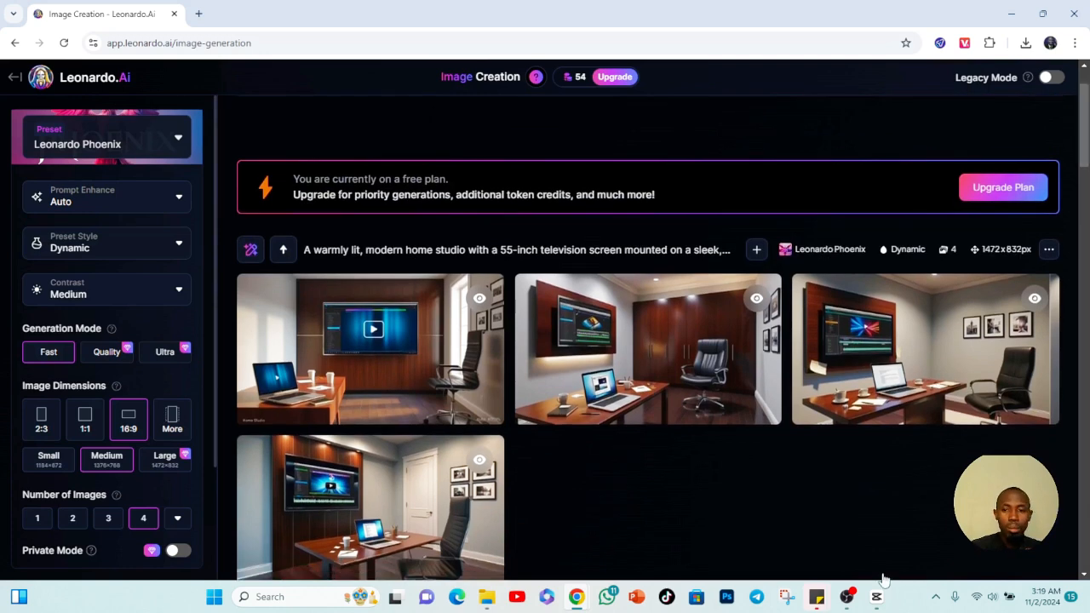
mouse_move(884, 596)
click(883, 543)
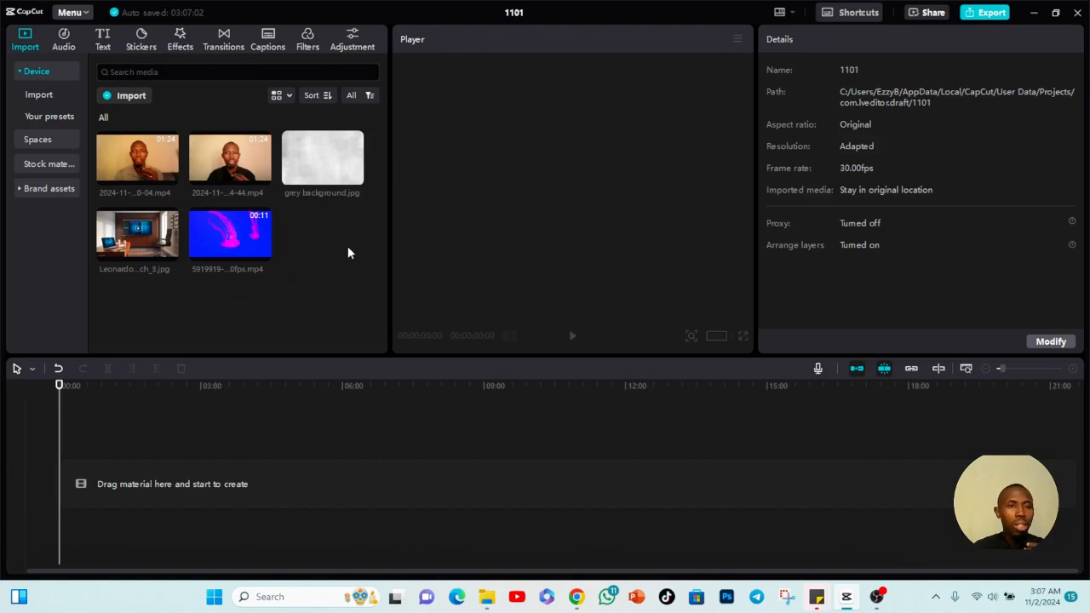
click(151, 167)
drag(151, 167, 95, 480)
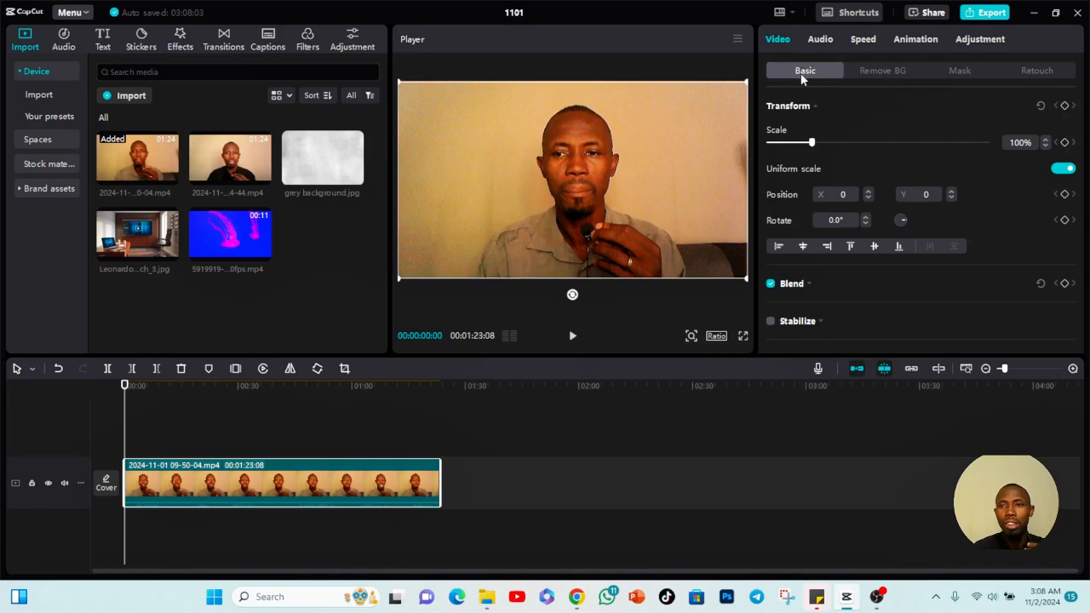
Apply automatic background removal to the 09-50-04 clip and check the cutout at several points of the timeline
click(876, 70)
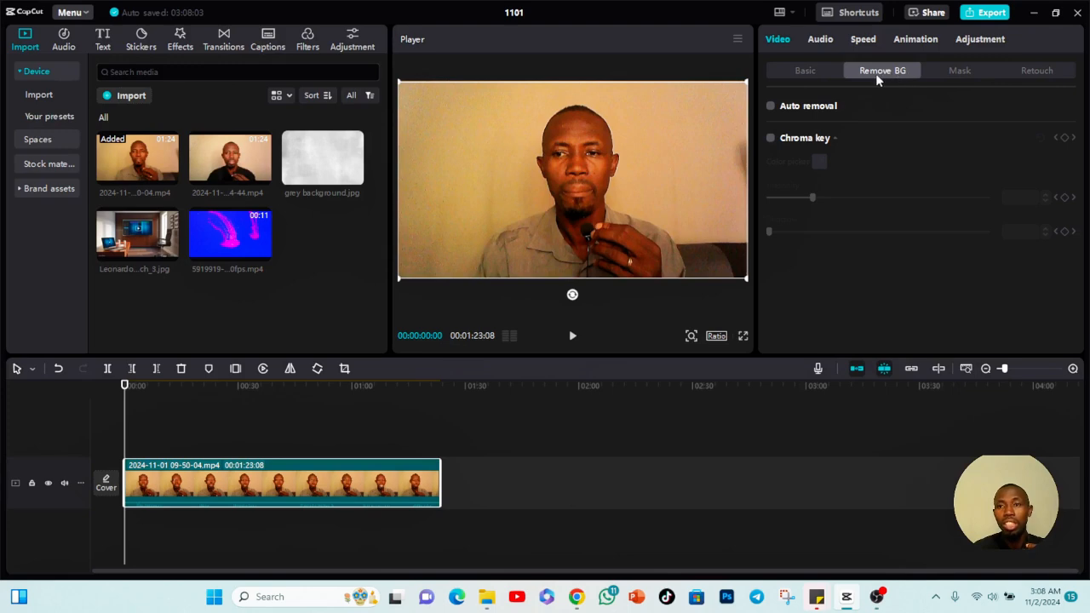
click(770, 107)
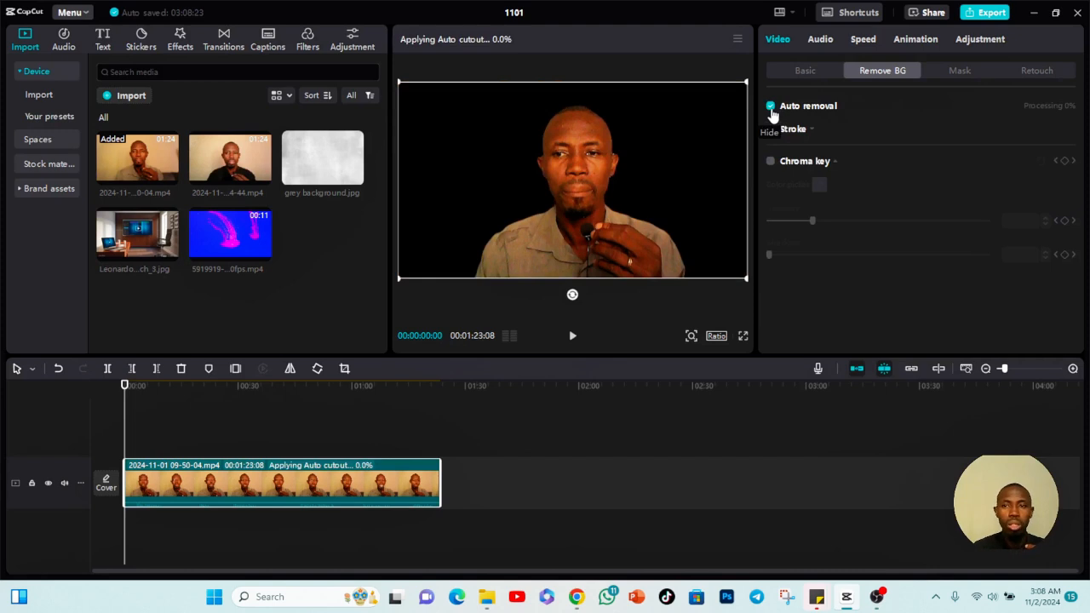
click(290, 387)
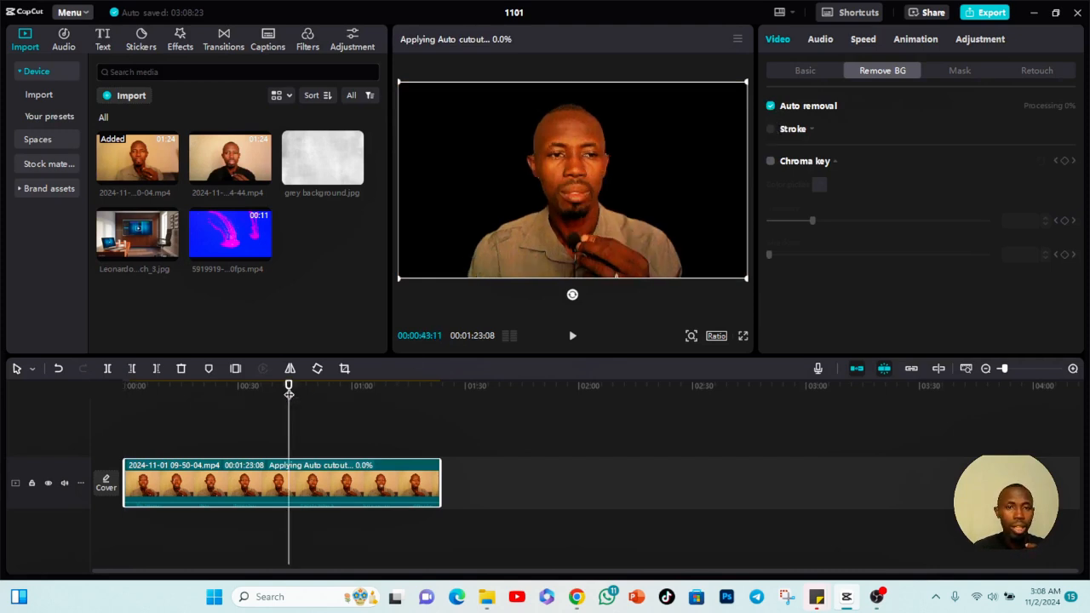
drag(290, 394, 120, 426)
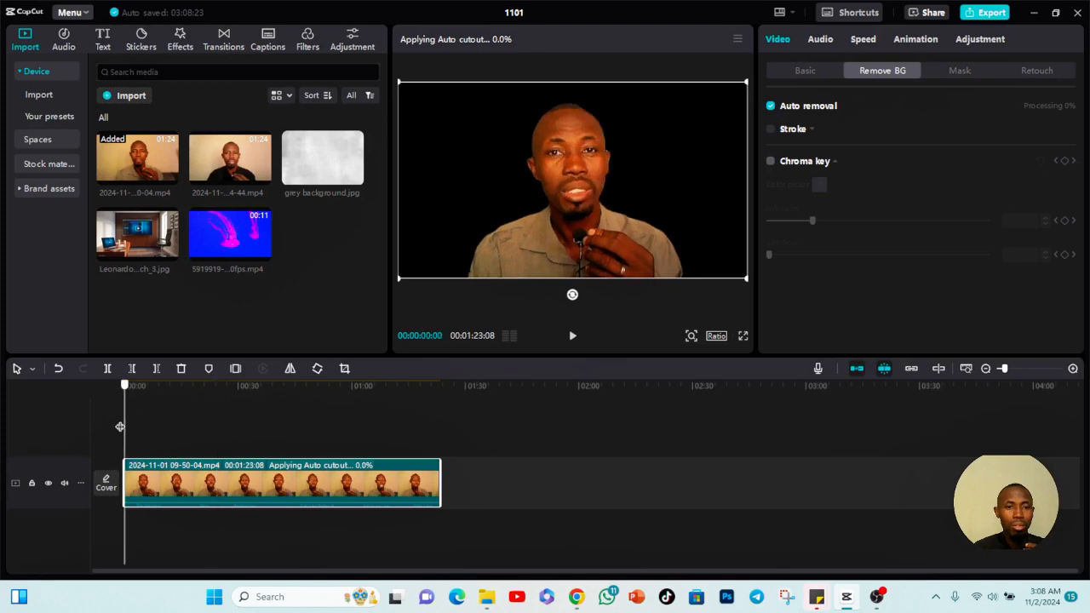
drag(121, 426, 193, 419)
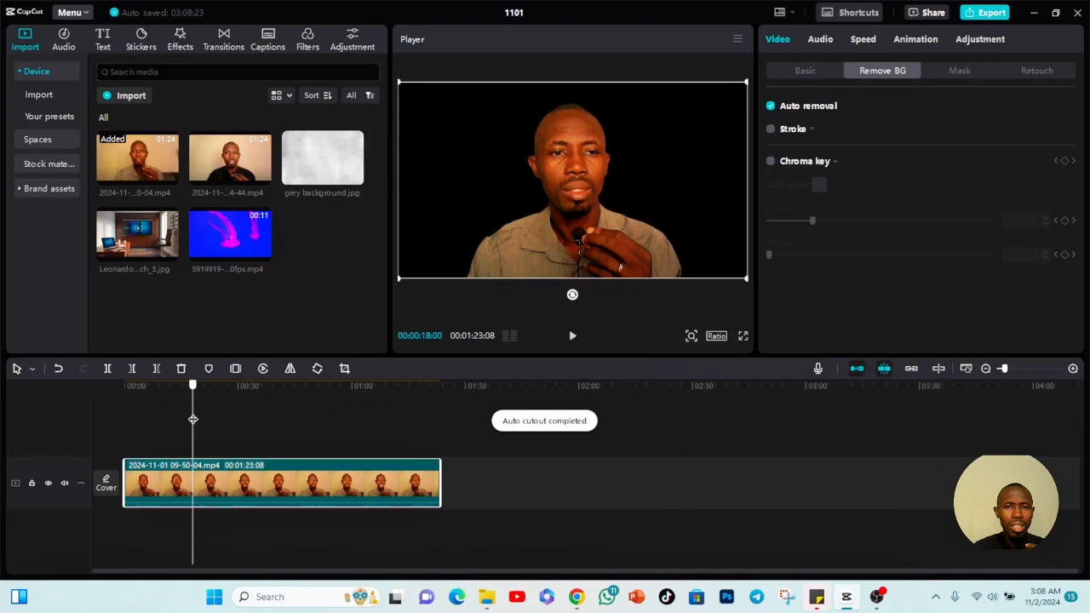
drag(192, 419, 166, 417)
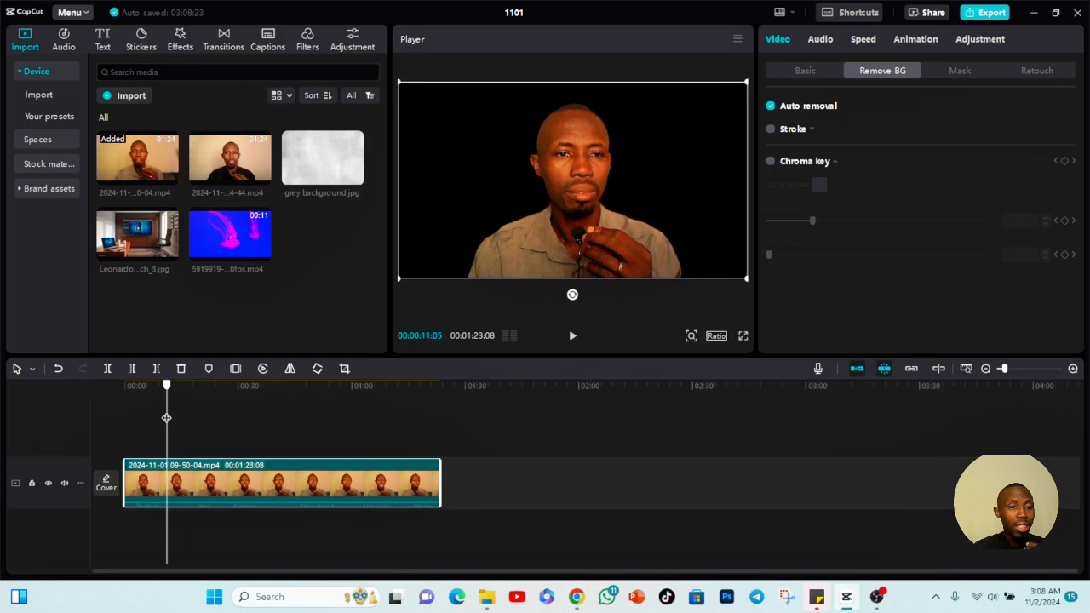
drag(166, 417, 150, 418)
key(Delete)
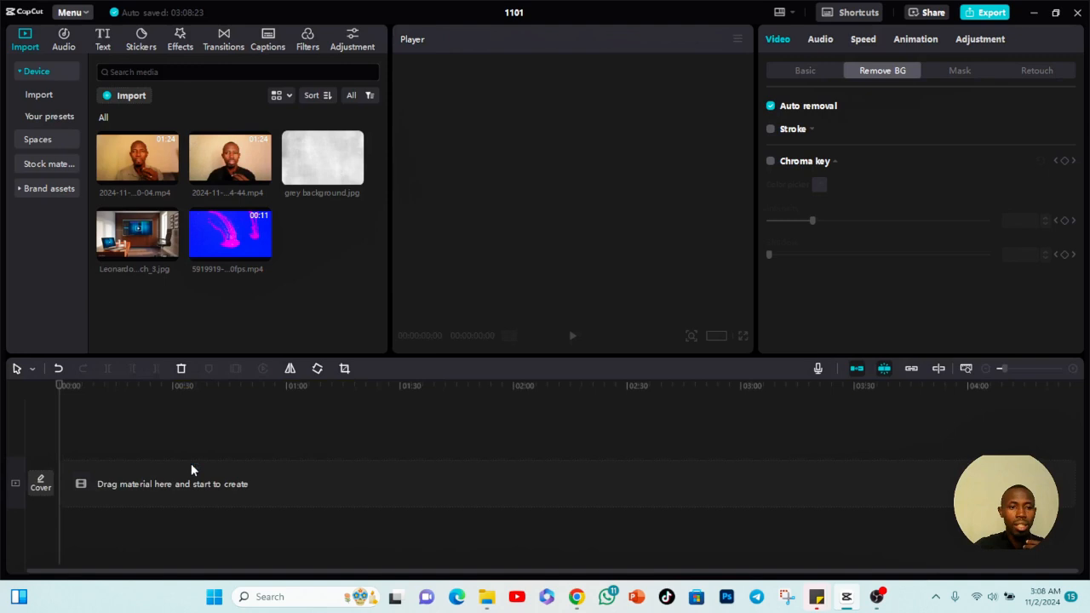
key(ctrl+z)
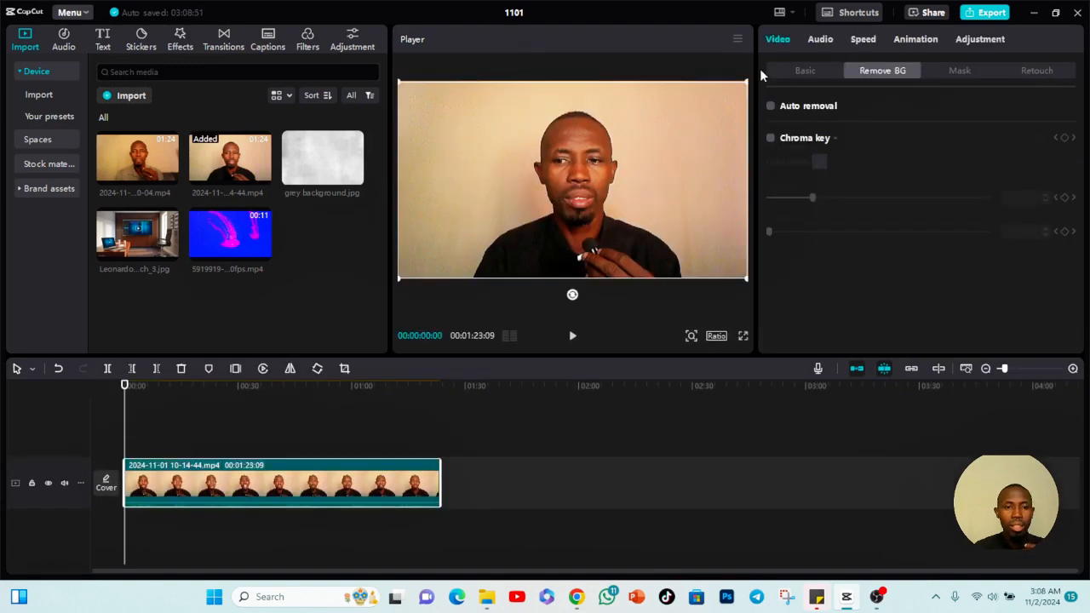
click(776, 109)
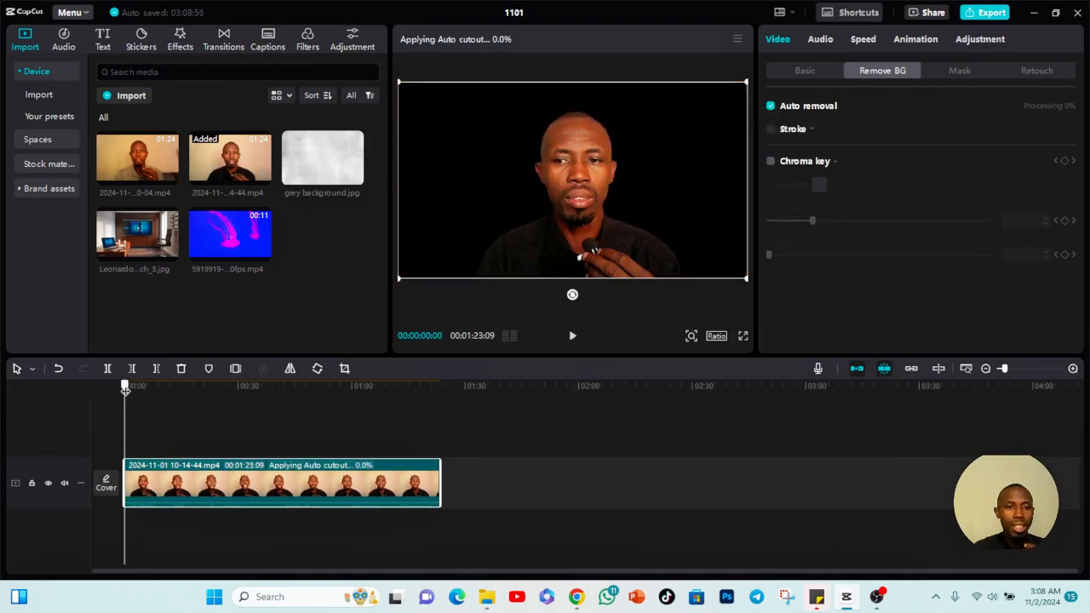
Scrub through the 10-14-44 clip to examine the quality of its background cutout
drag(125, 389, 171, 393)
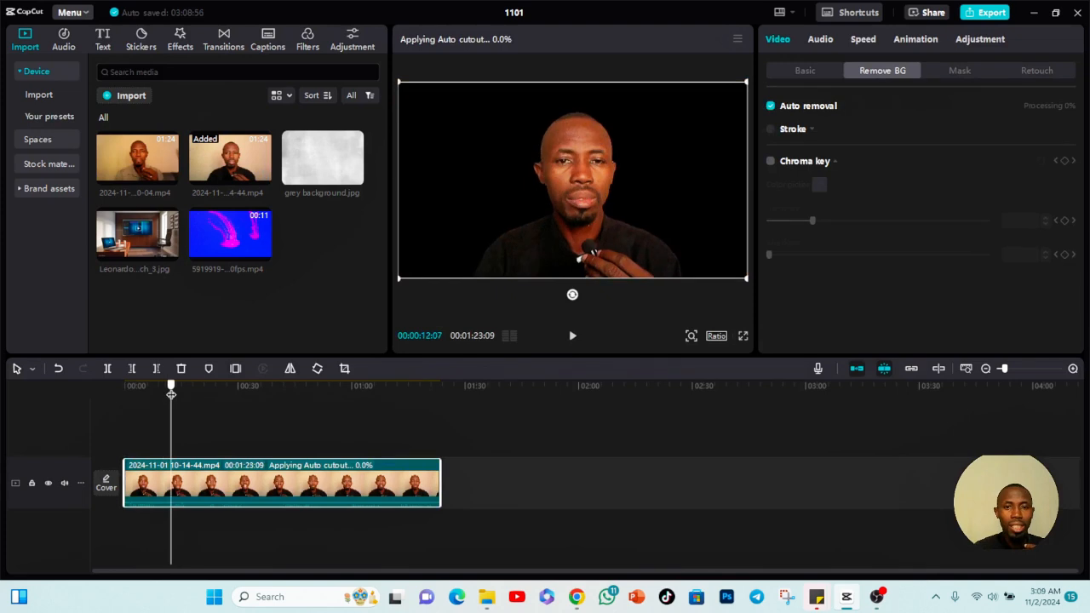
drag(171, 394, 307, 400)
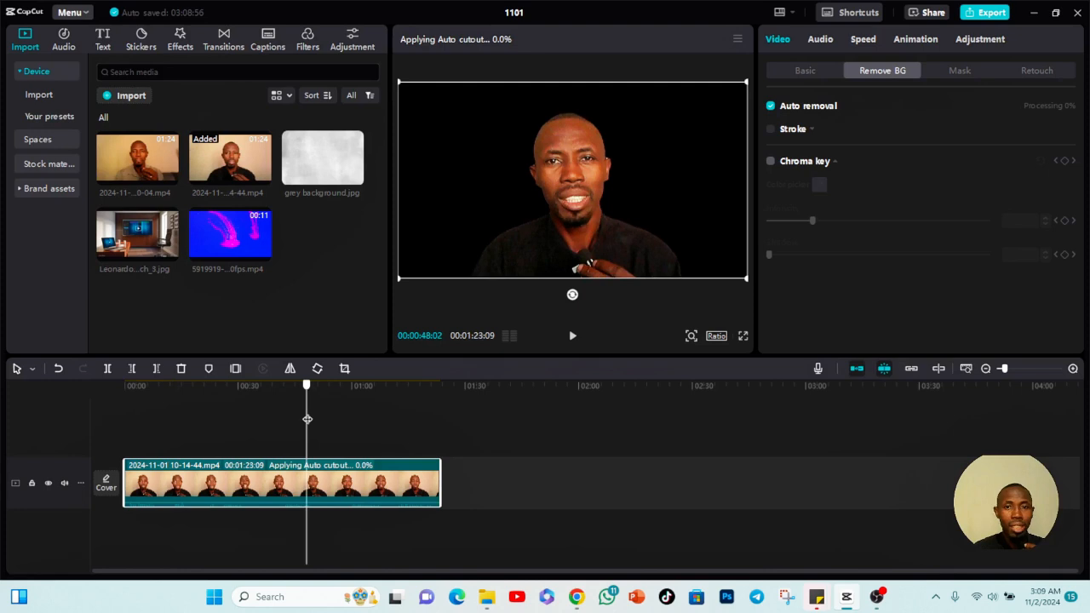
drag(307, 419, 272, 423)
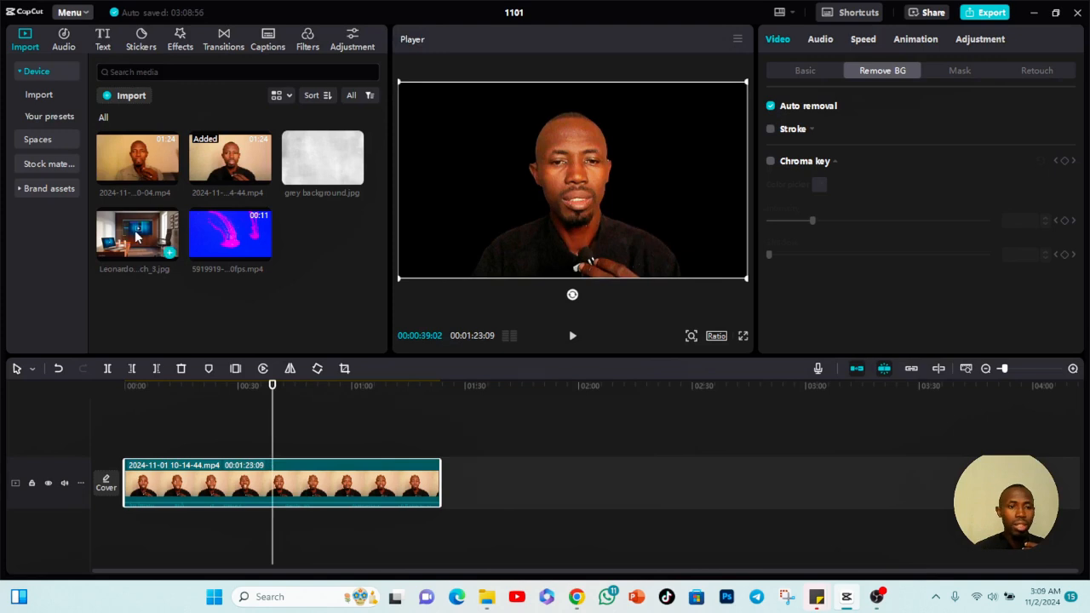
Add the home studio image to the main track and move the talking-head video to the track above, aligned at 00:00
drag(136, 237, 193, 471)
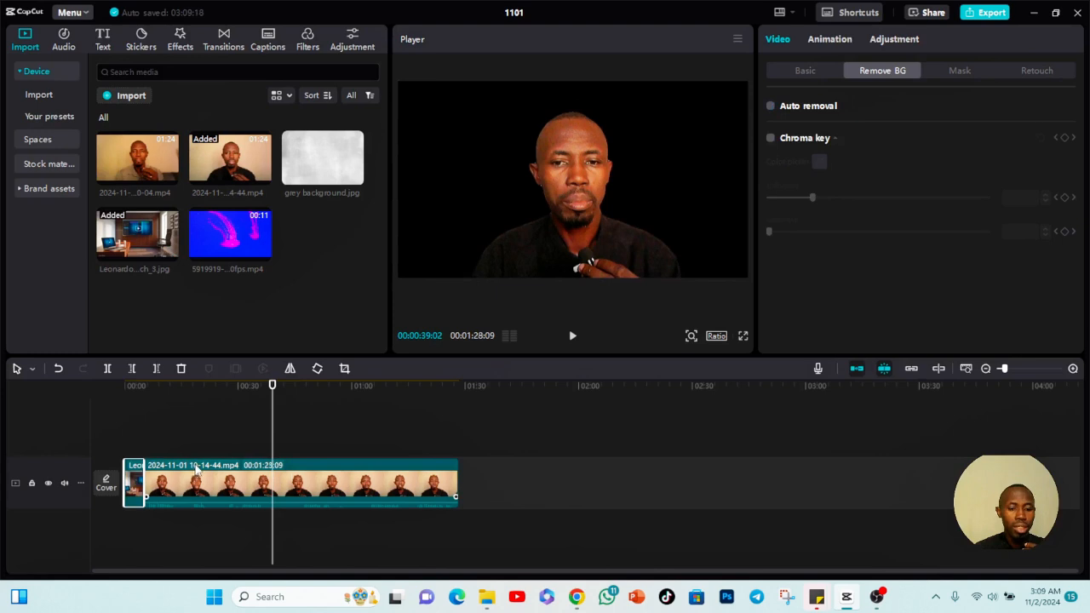
drag(196, 469, 180, 424)
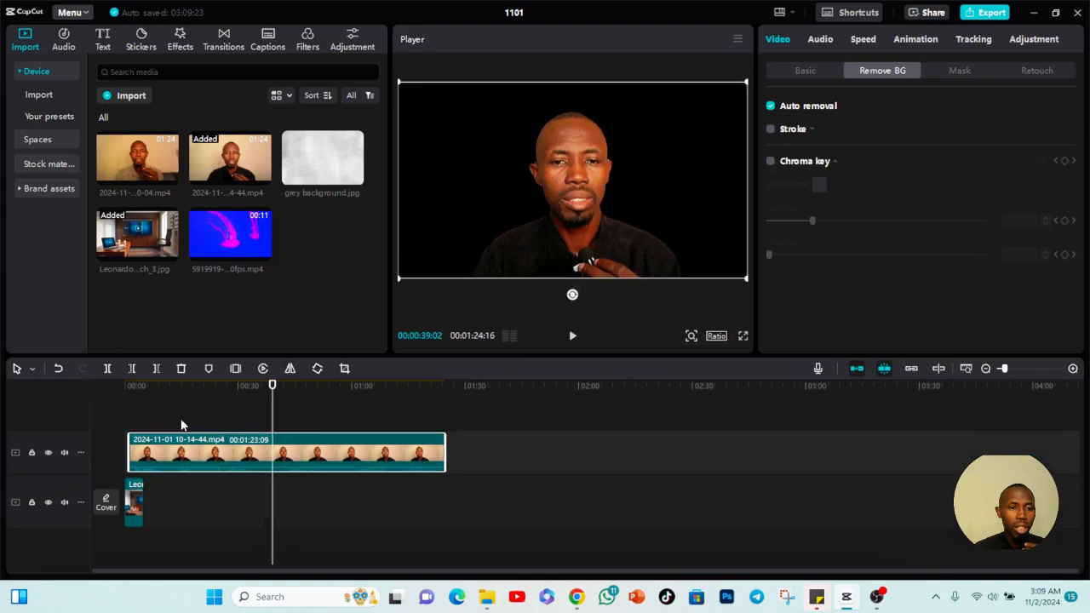
drag(179, 446, 172, 448)
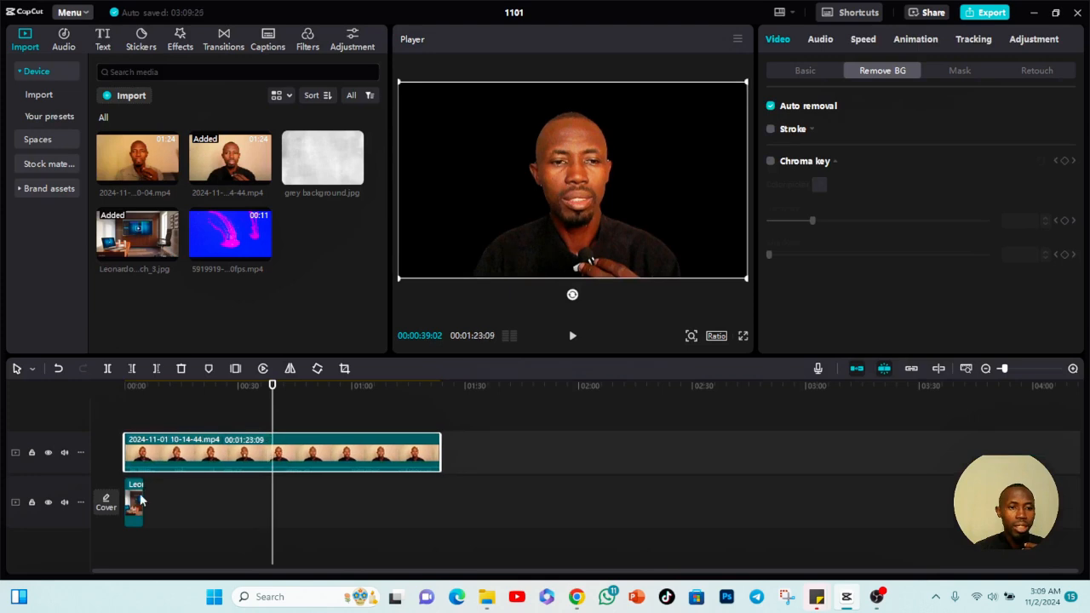
Extend the home studio image to the end of the talking-head video and preview the composite at several points
click(142, 501)
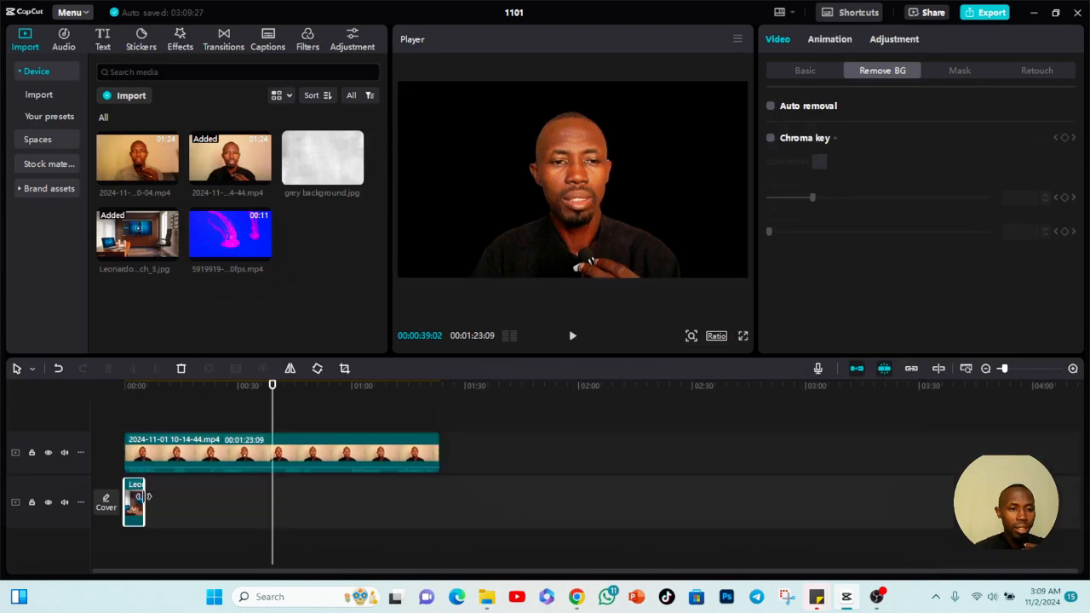
drag(144, 497, 438, 487)
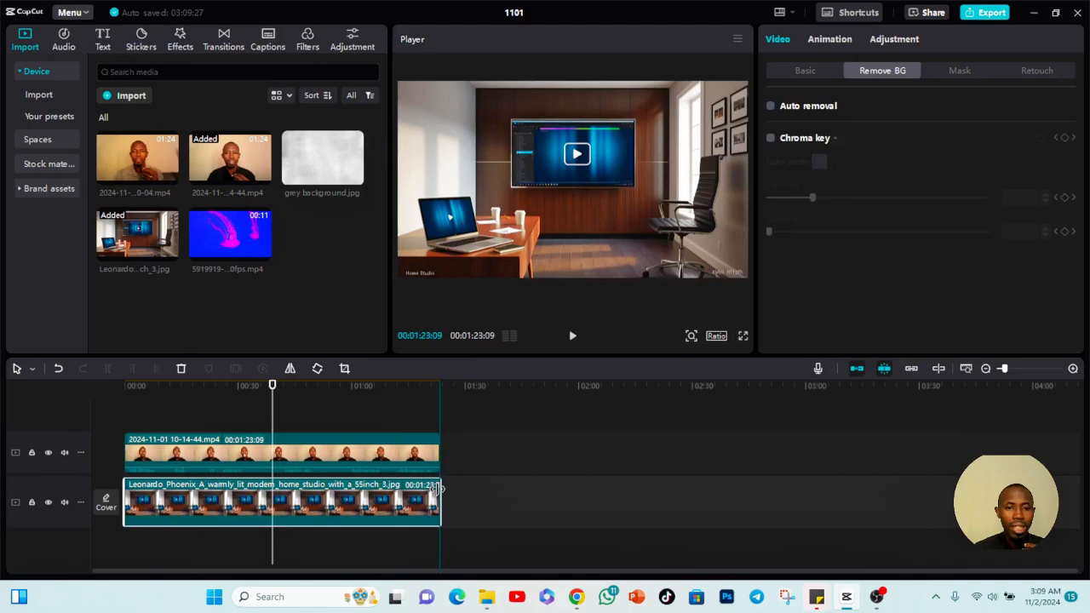
click(261, 466)
click(320, 392)
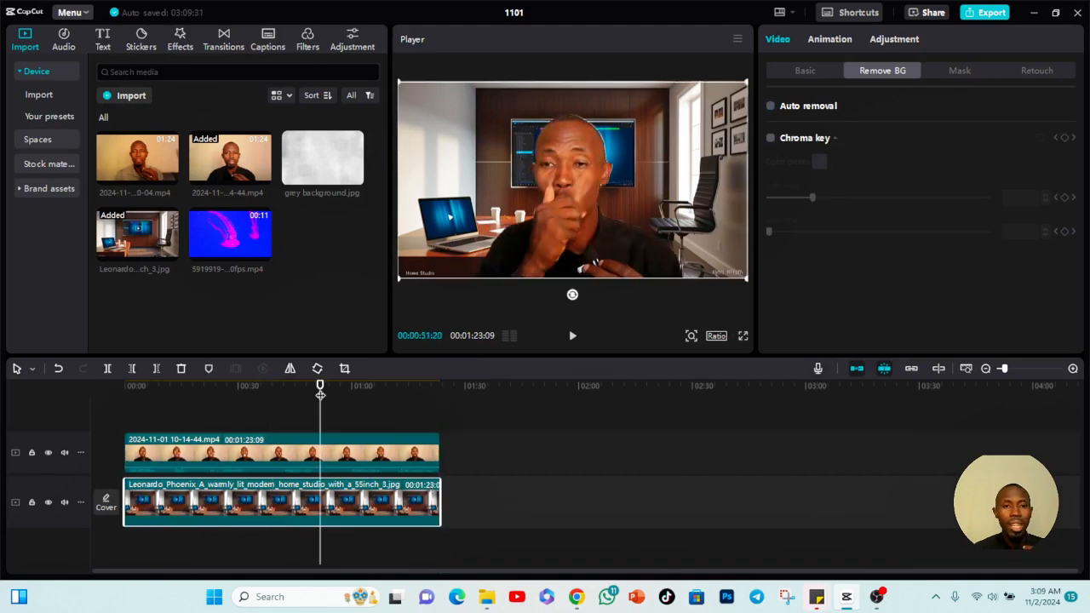
drag(320, 393, 261, 390)
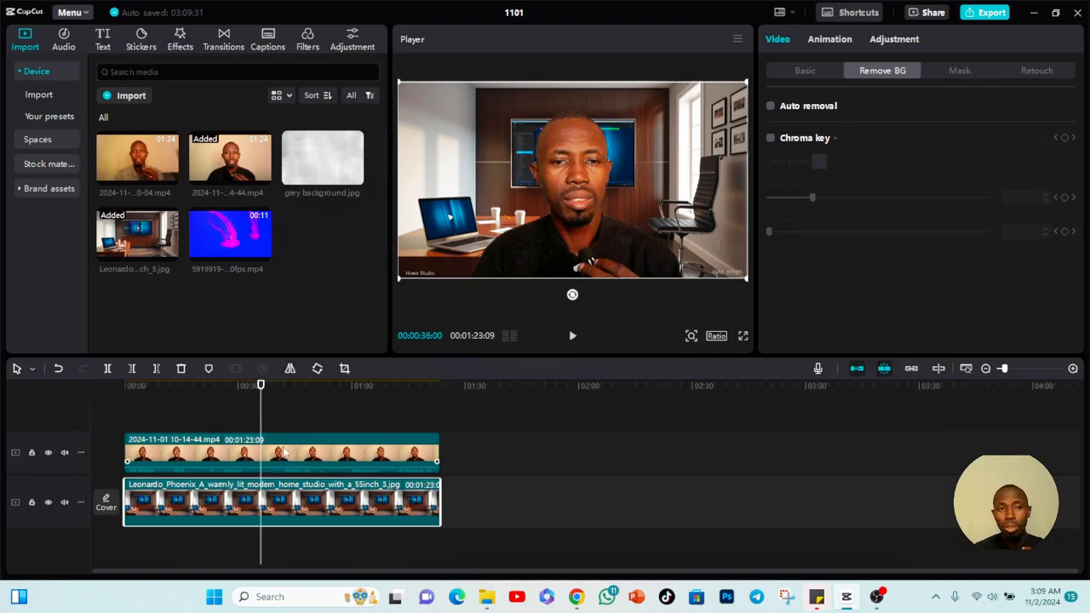
Search the video effects for "lens"
click(180, 38)
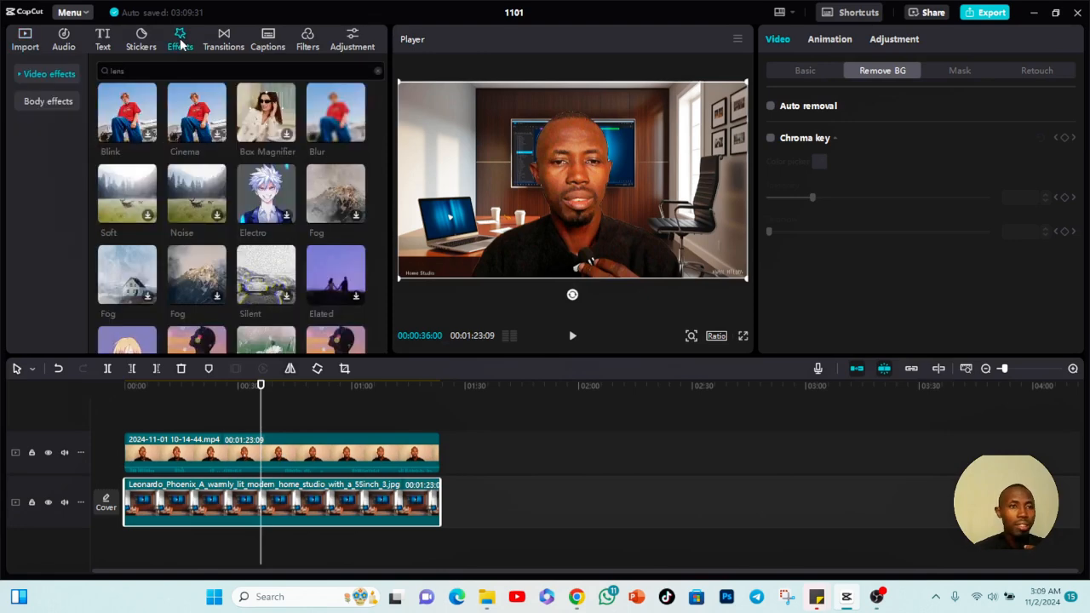
click(149, 73)
key(BackSpace)
key(BackSpace)
key(BackSpace)
key(BackSpace)
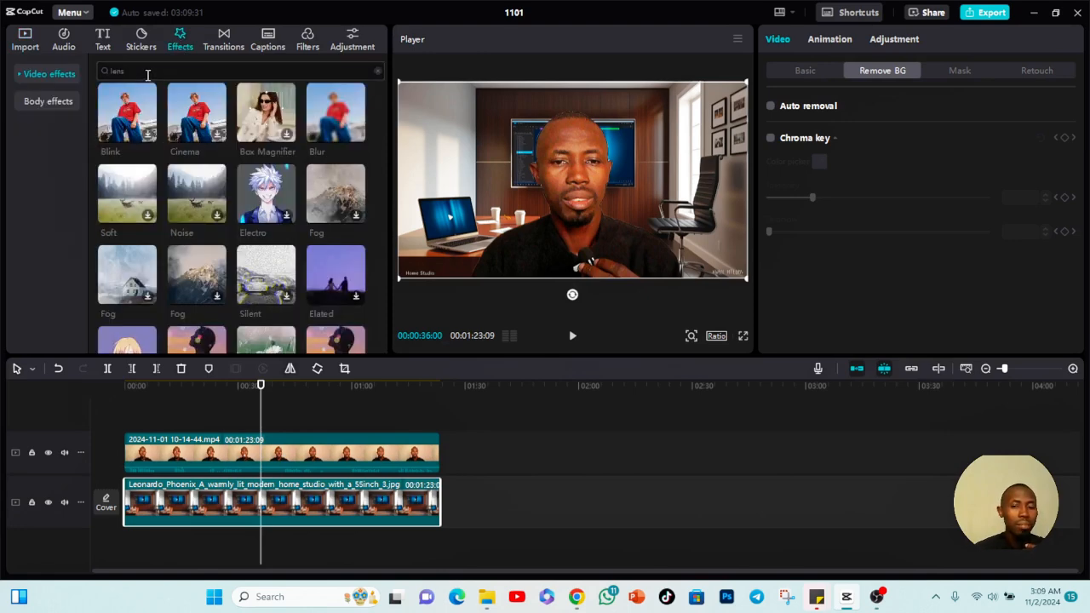
text(le)
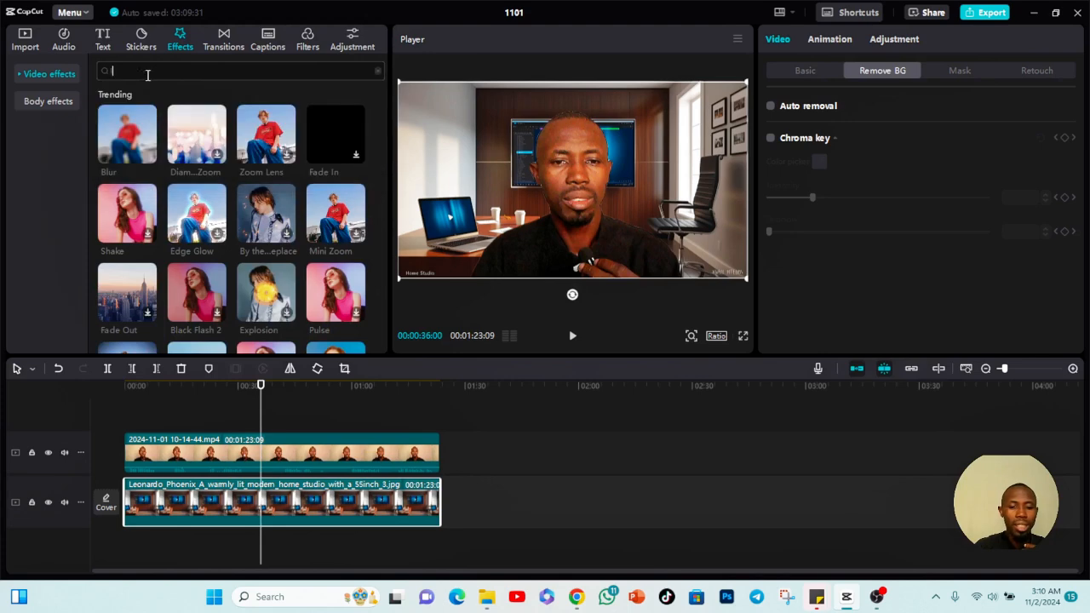
text(ns)
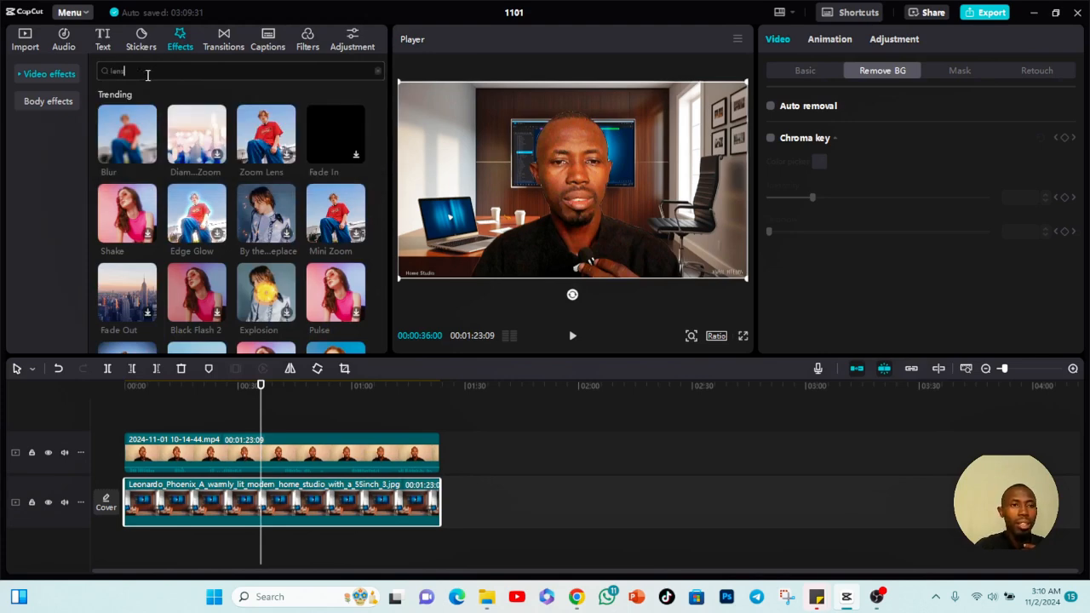
key(Return)
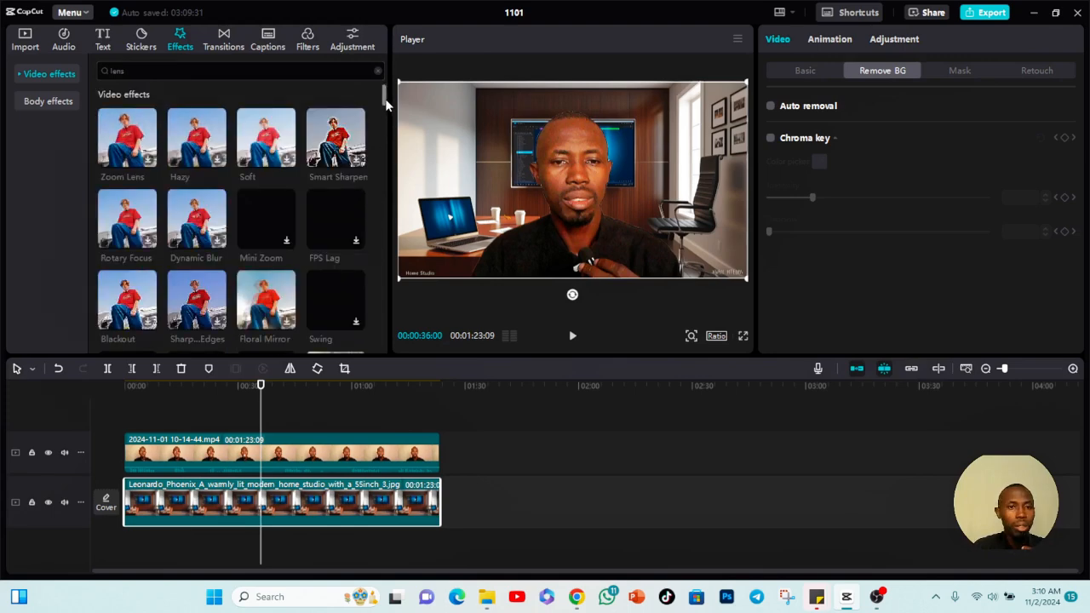
Apply the Blur effect to the home studio image, set its blur to 32, and preview the composite around one minute
drag(386, 102, 390, 144)
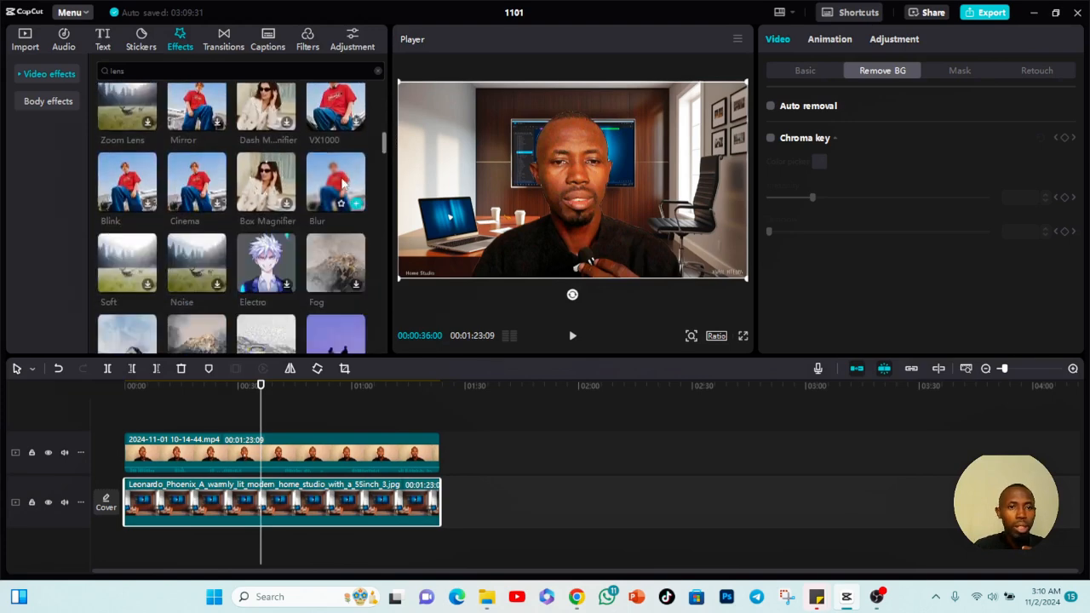
drag(336, 181, 142, 496)
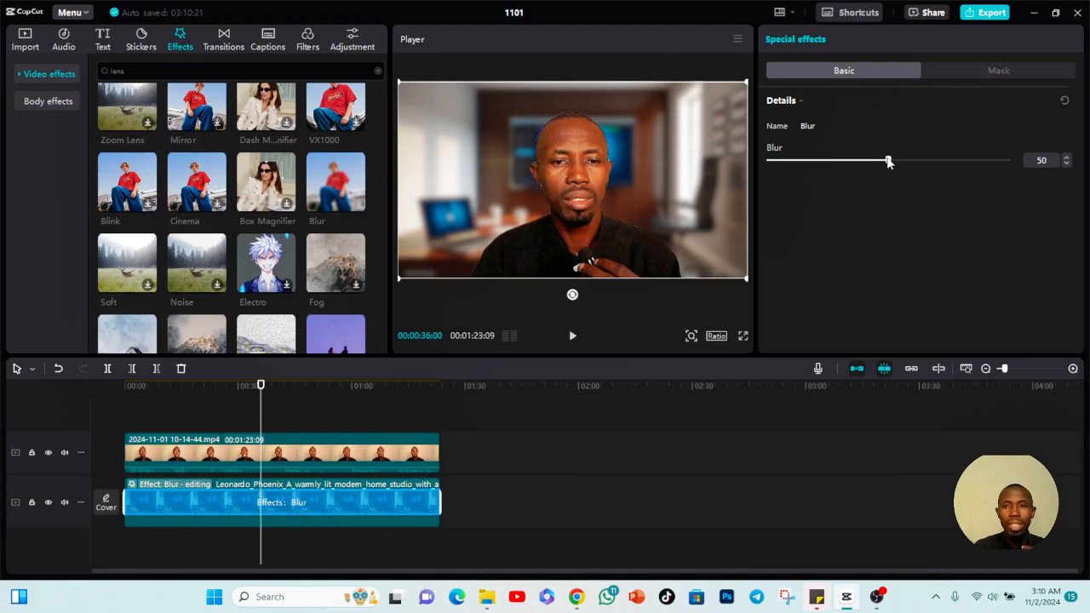
drag(889, 161, 845, 168)
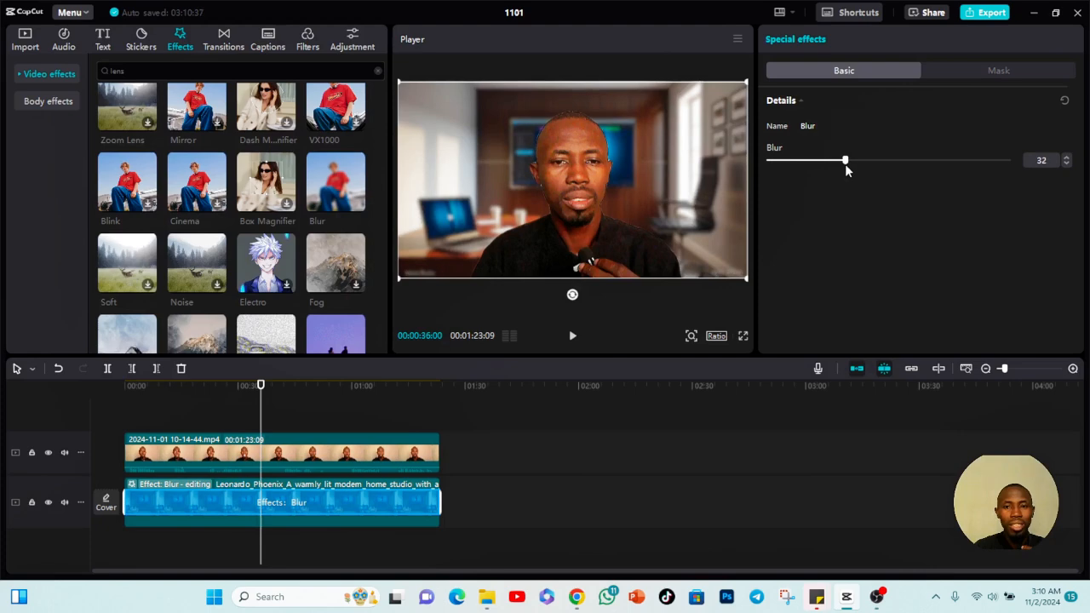
click(358, 389)
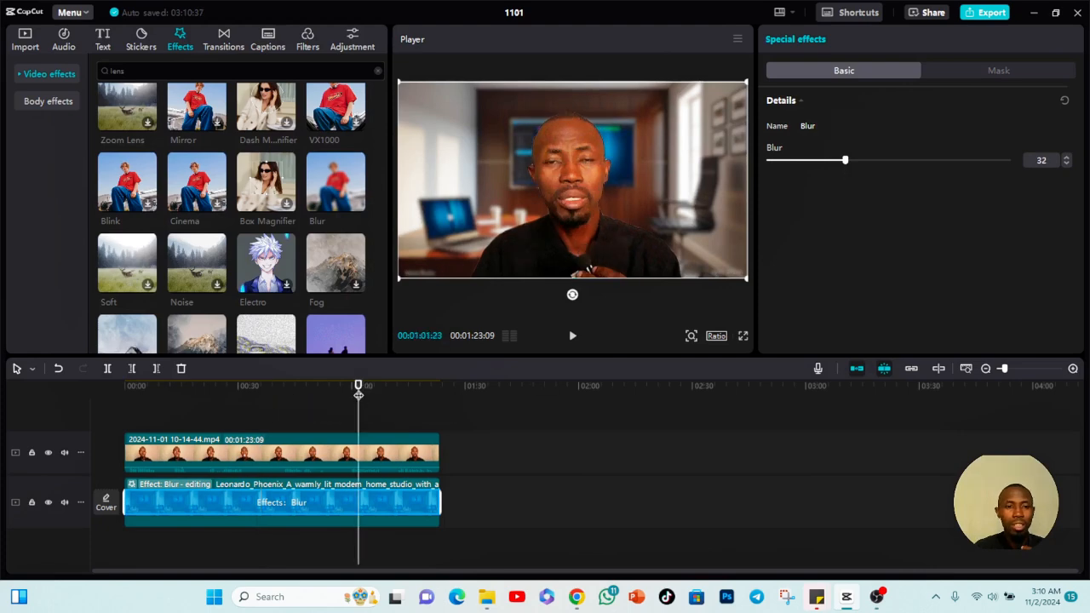
drag(358, 392, 341, 414)
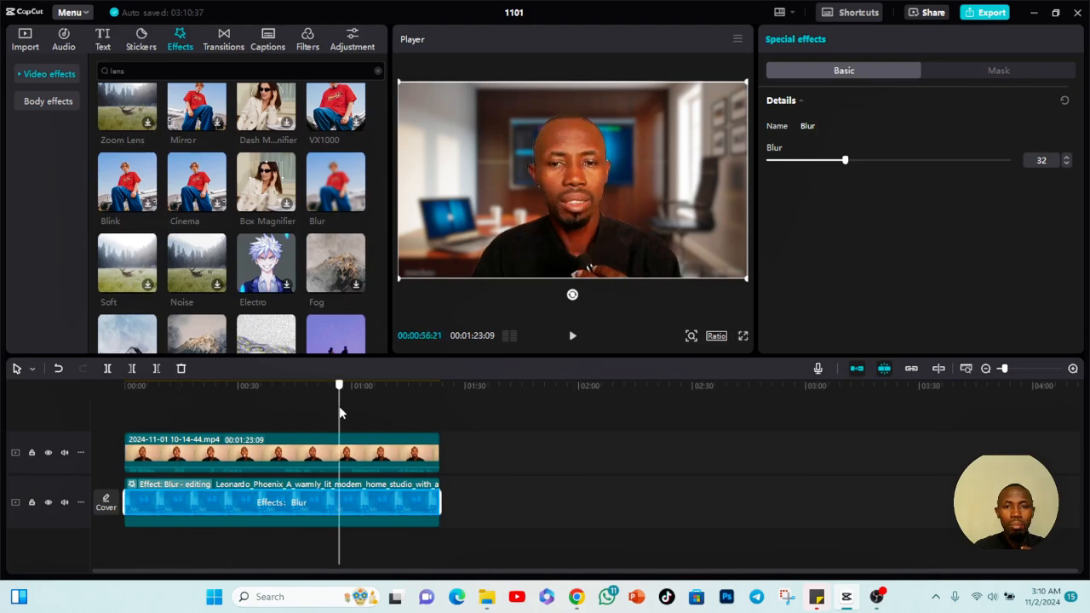
Set the talking-head video's Sharpen to 22 and Clarity to 10, then preview it at an earlier point
click(296, 441)
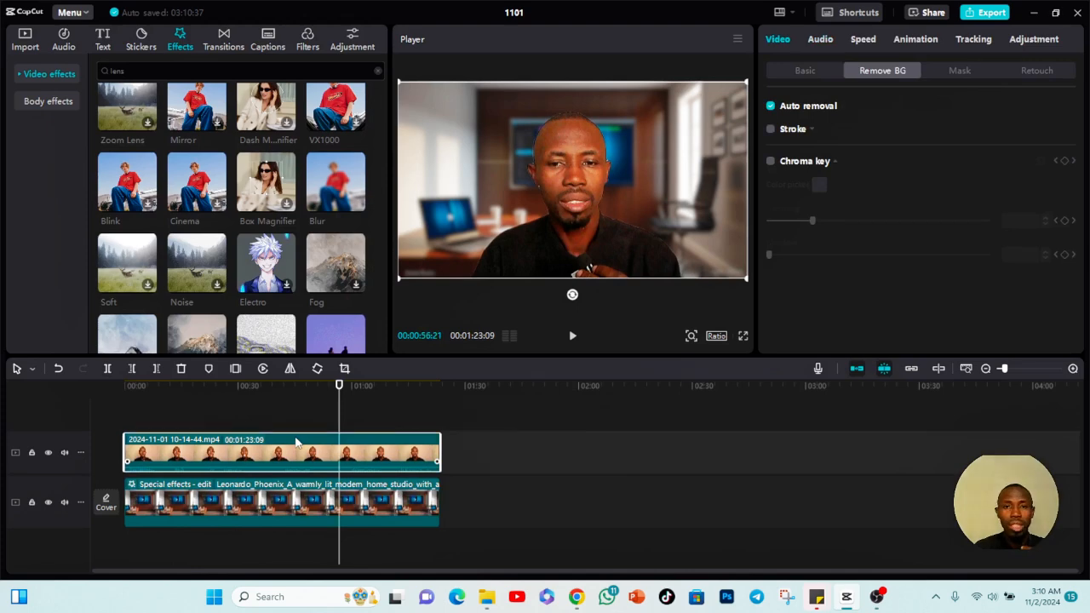
click(1029, 41)
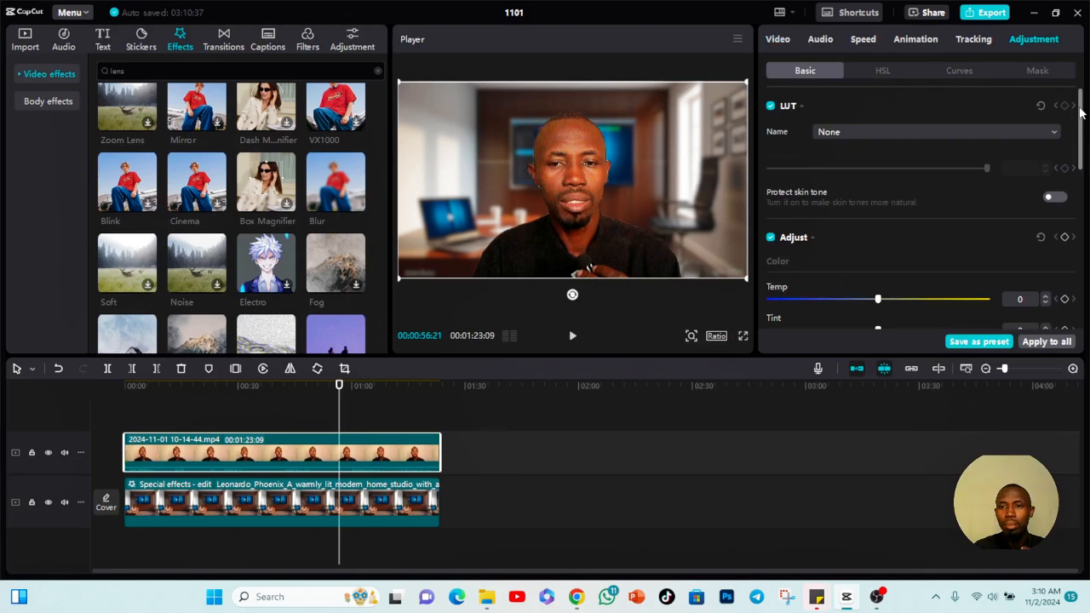
drag(1080, 113, 1089, 275)
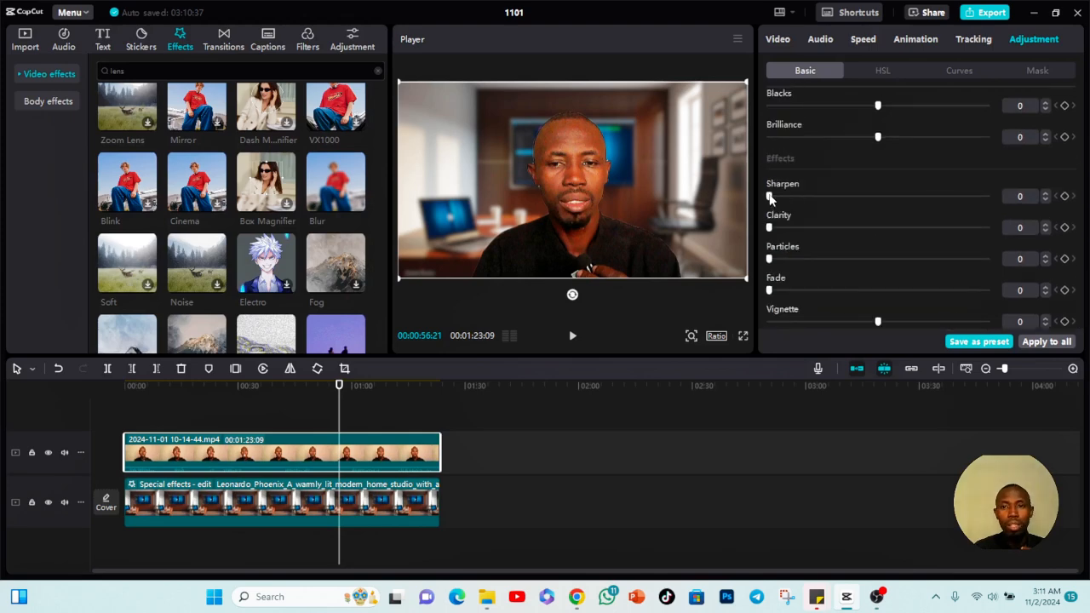
drag(771, 197, 816, 197)
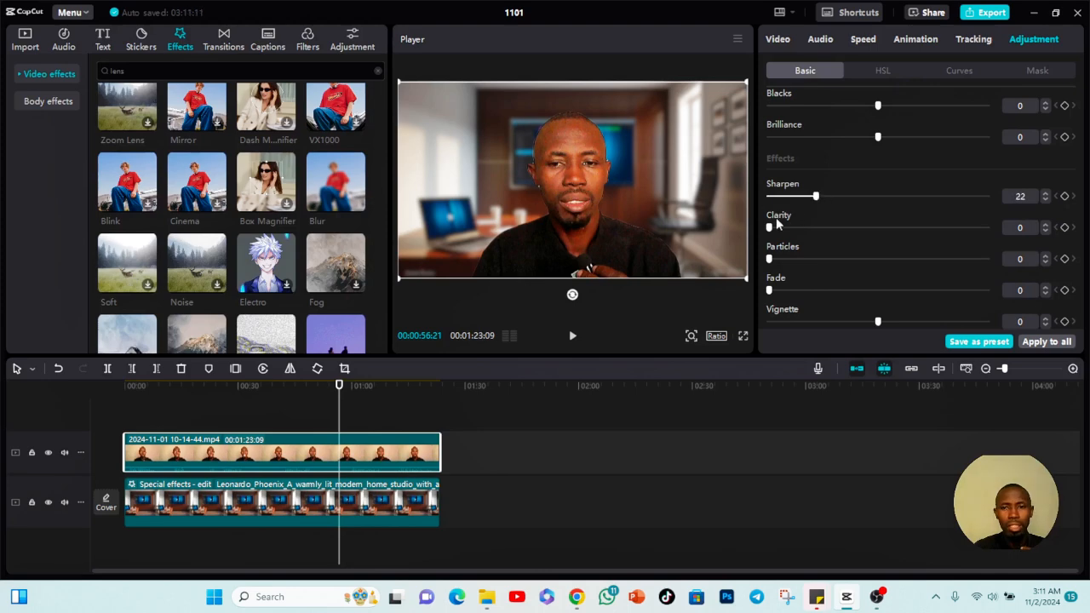
drag(772, 229, 790, 228)
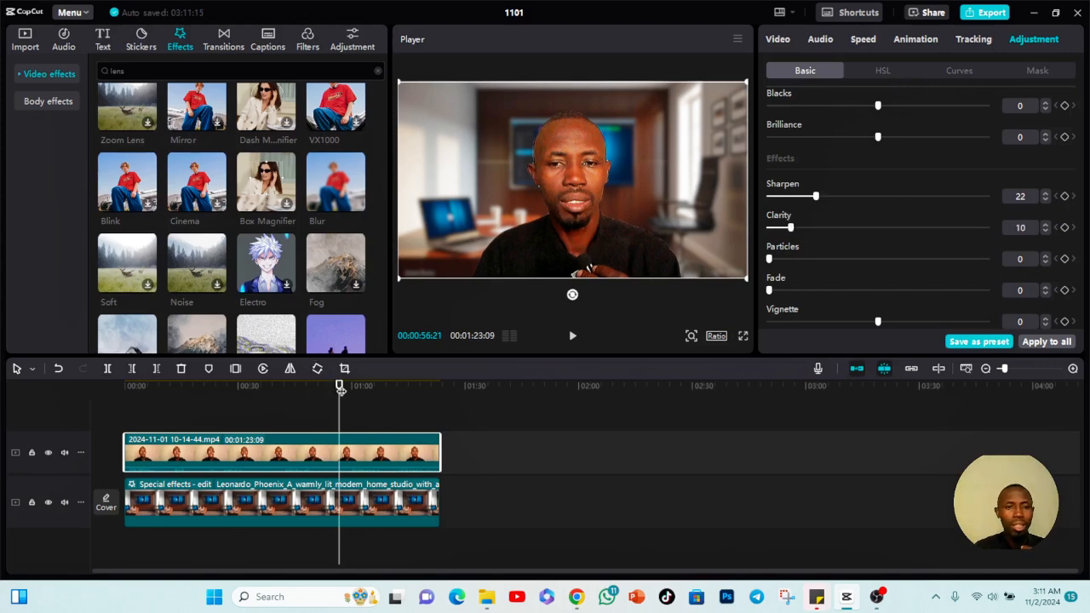
drag(339, 384, 215, 410)
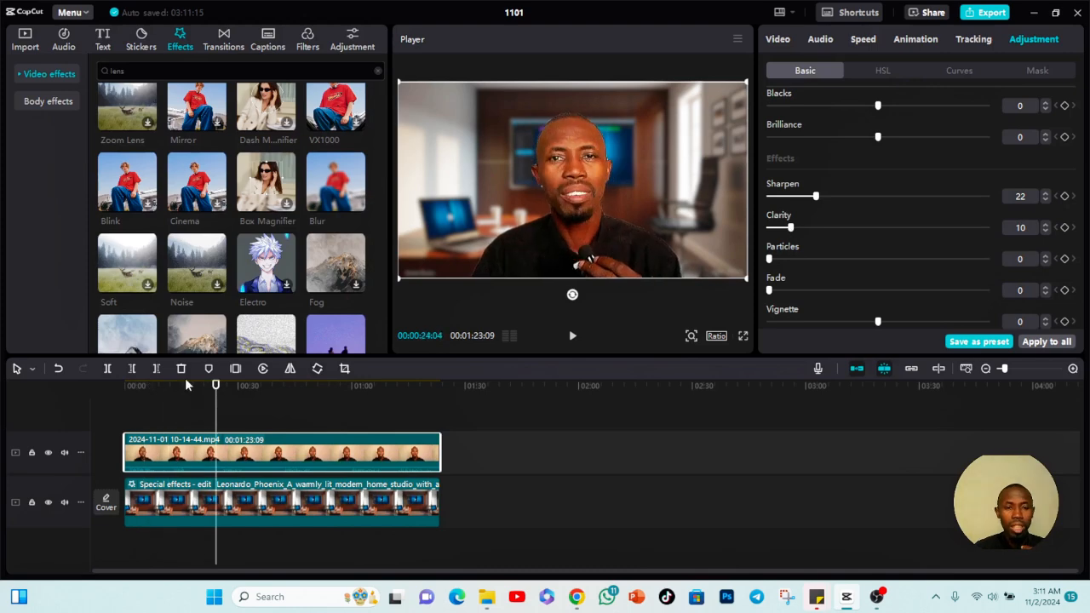
Insert the 11-second jellyfish video at the start of the main track, ahead of the home studio image
click(25, 39)
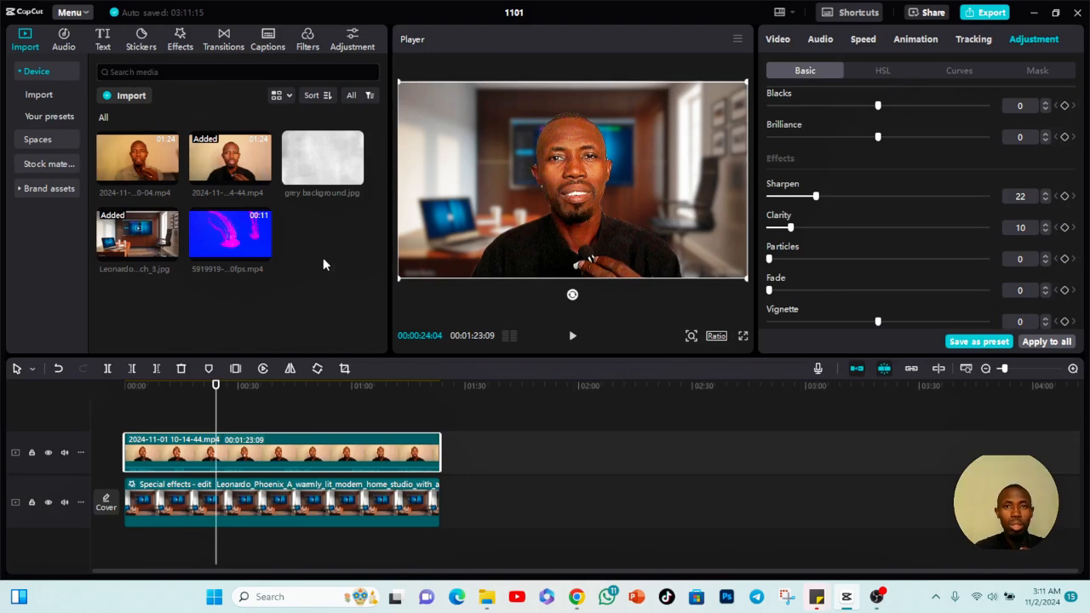
mouse_move(265, 252)
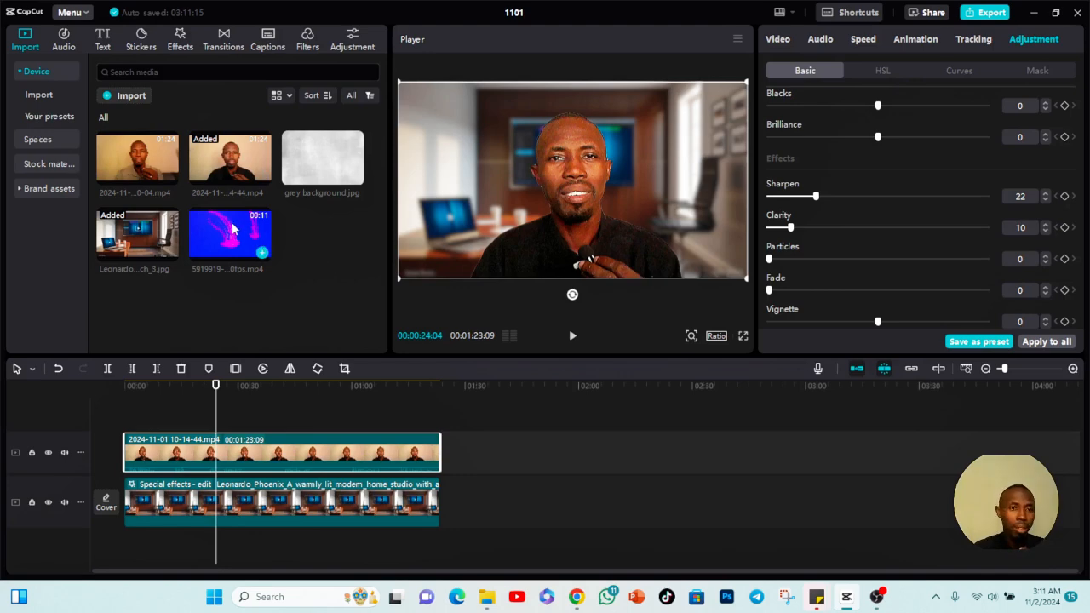
drag(224, 250, 125, 500)
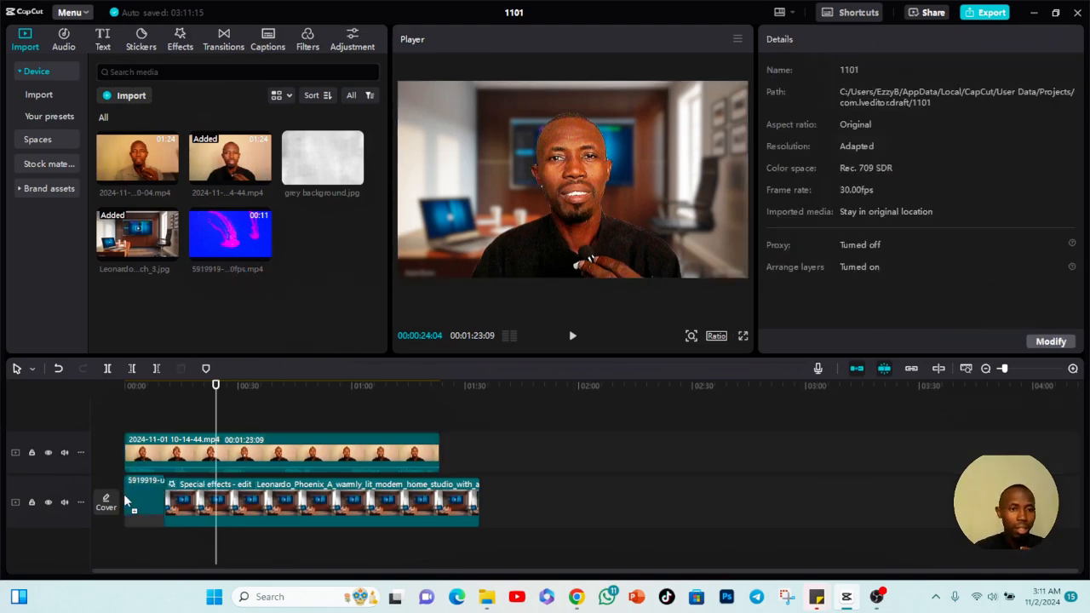
click(130, 501)
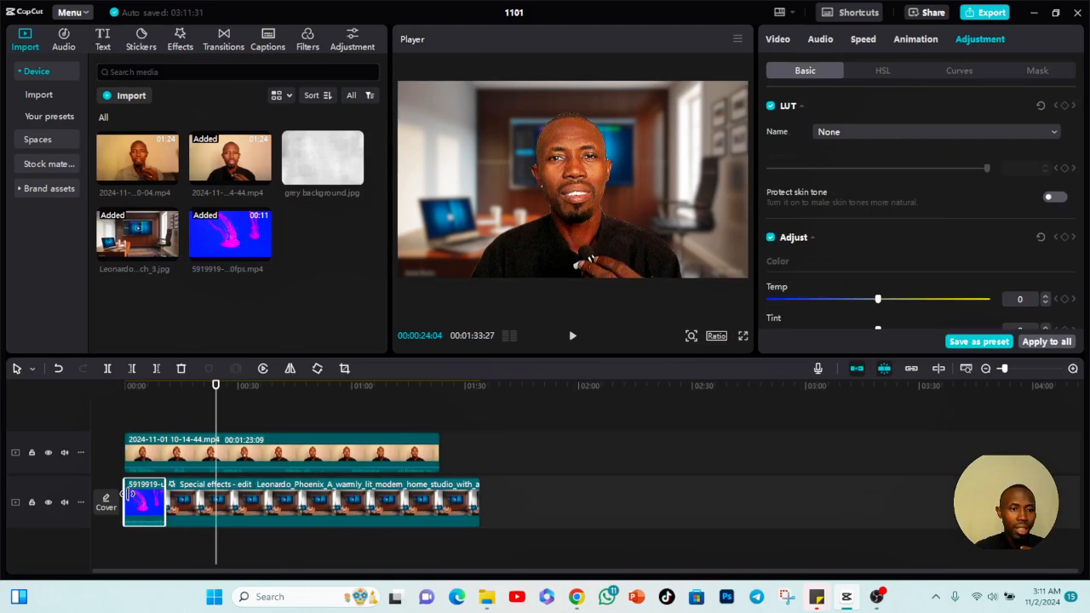
Delete the Blur effect and the home studio image from the main track
click(234, 485)
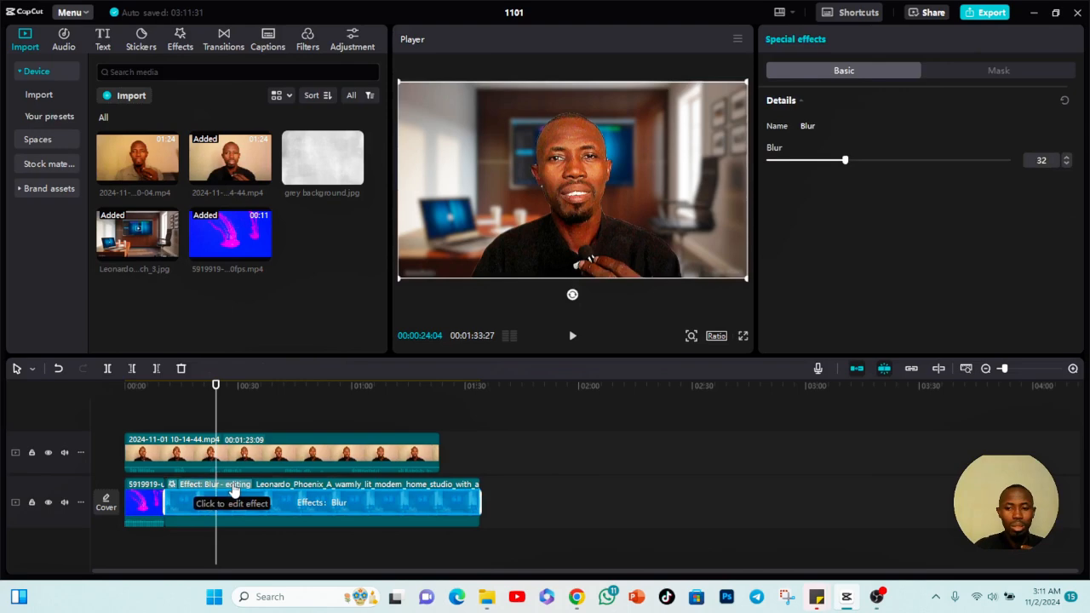
key(Delete)
click(235, 490)
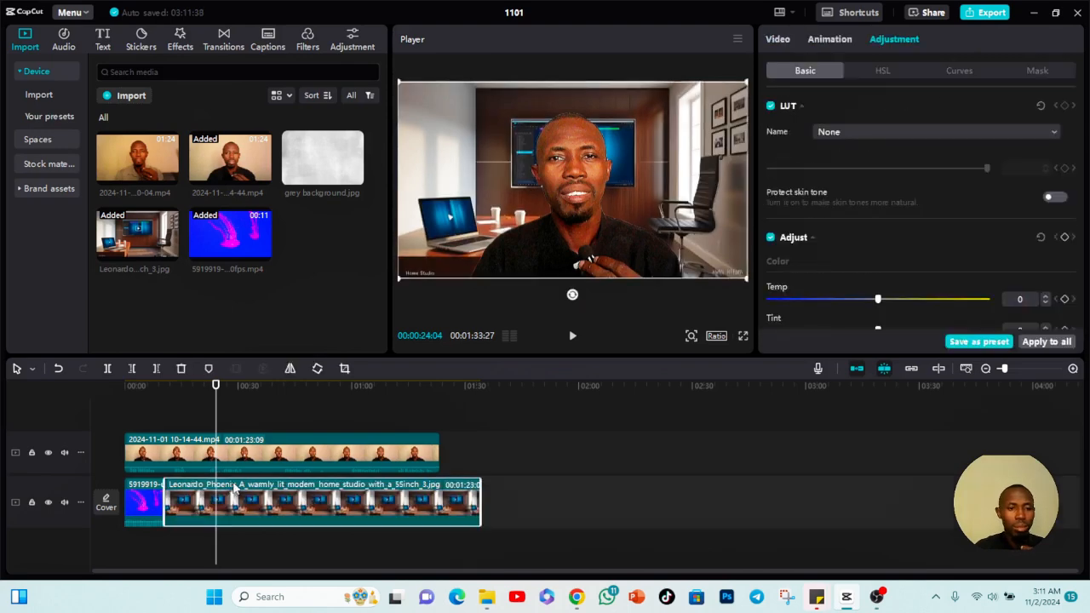
key(Delete)
Preview the talking-head video over the jellyfish background by scrubbing to about six seconds and playing a short stretch
click(158, 505)
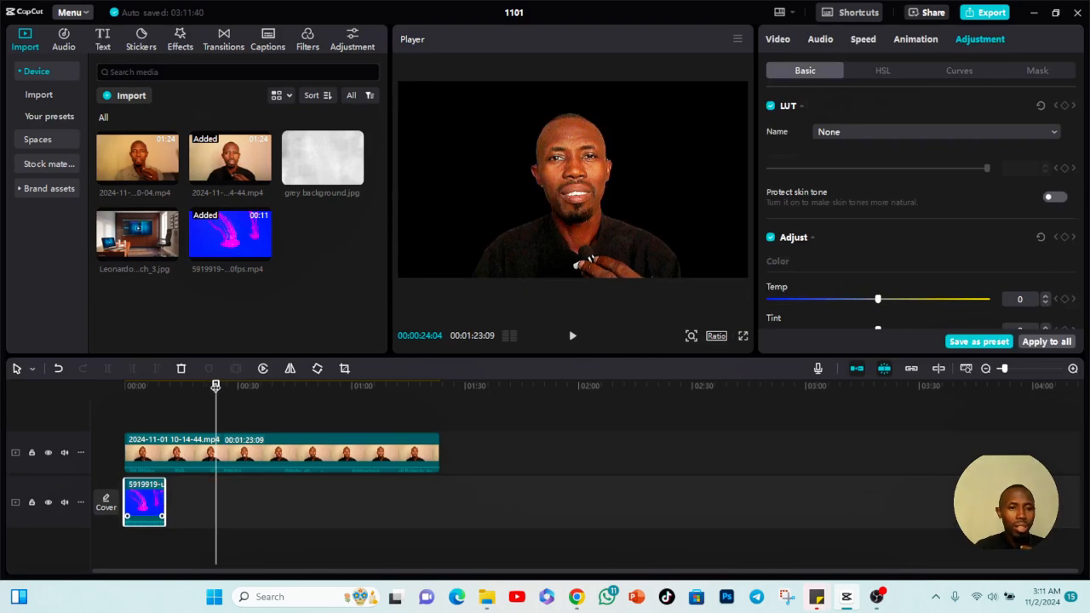
drag(217, 385, 149, 398)
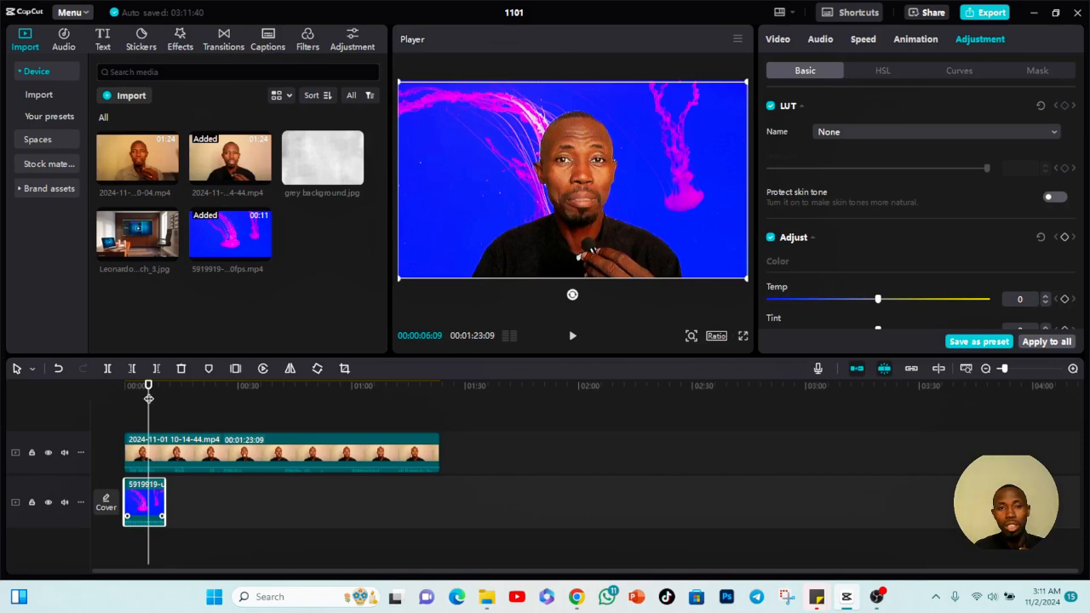
click(127, 445)
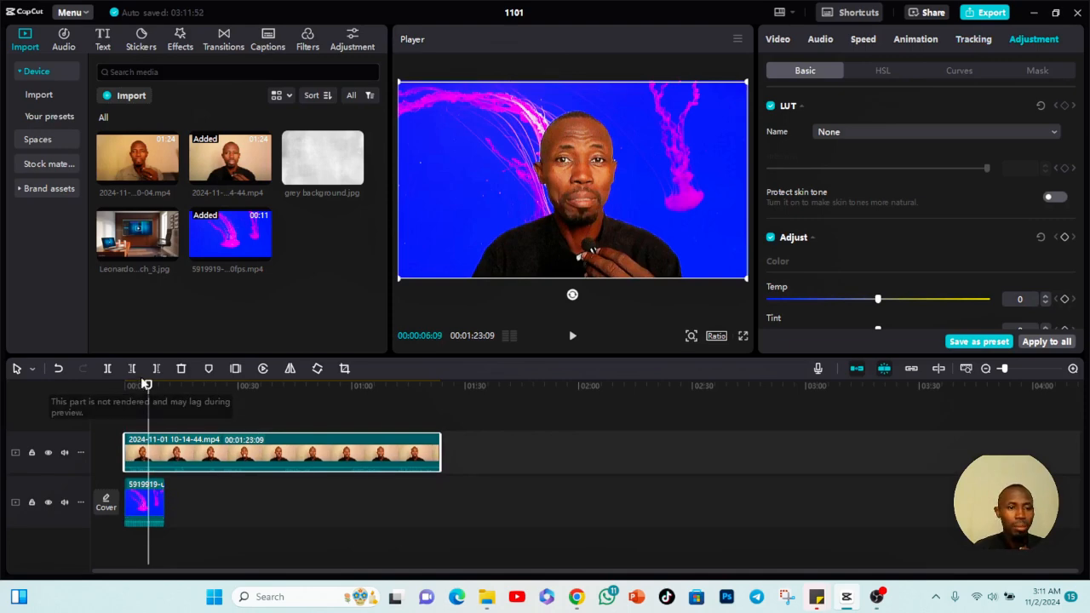
drag(147, 385, 93, 390)
key(space)
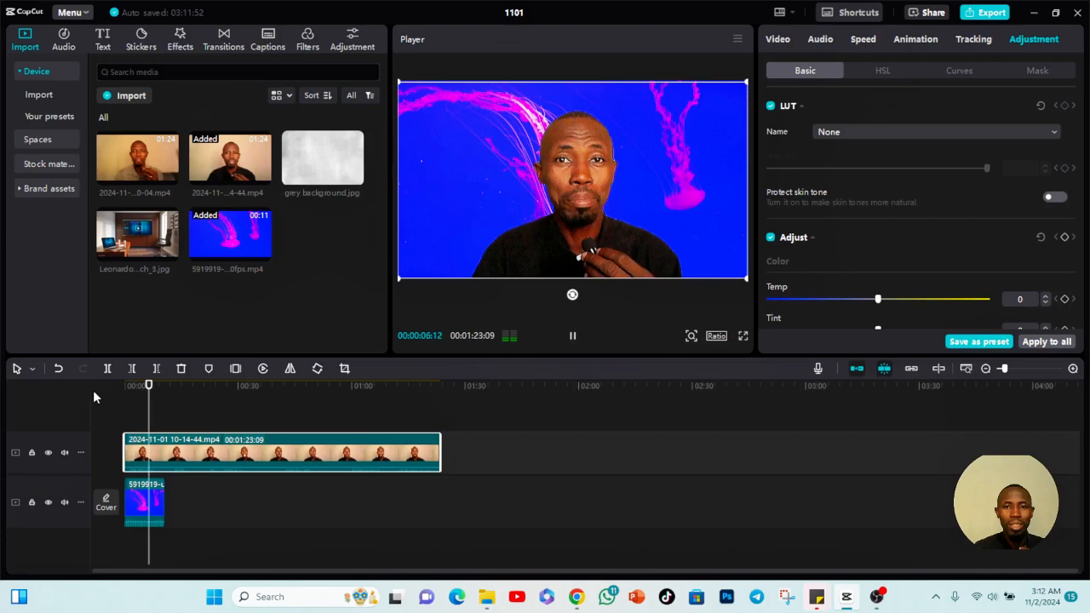
key(space)
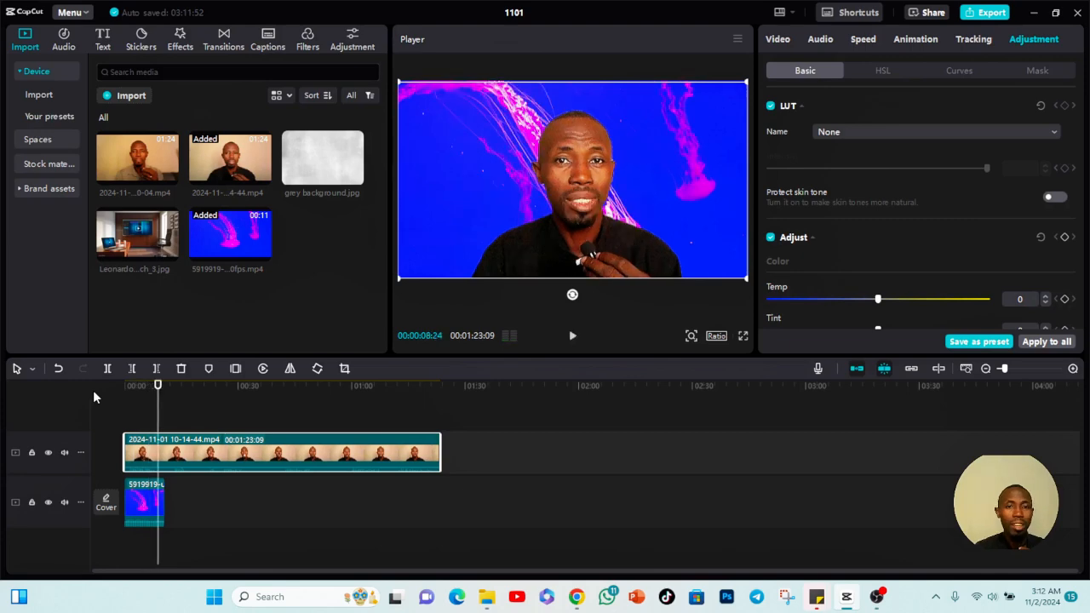